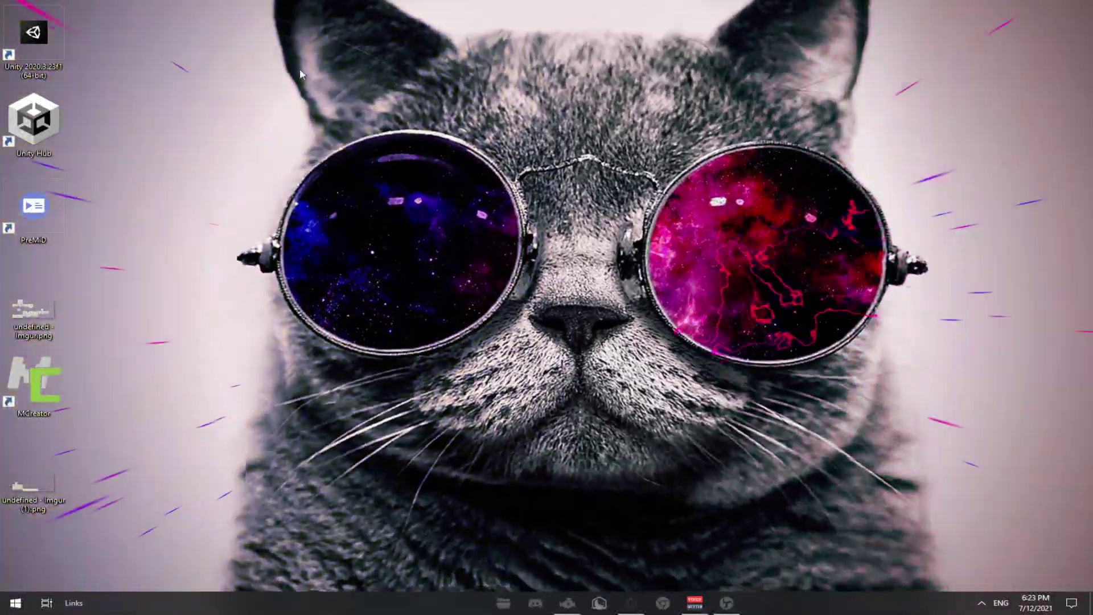
# - Bring up the Wallpaper Engine window from the taskbar over the cat wallpaper
pyautogui.moveTo(180, 11); pyautogui.dragTo(857, 431)
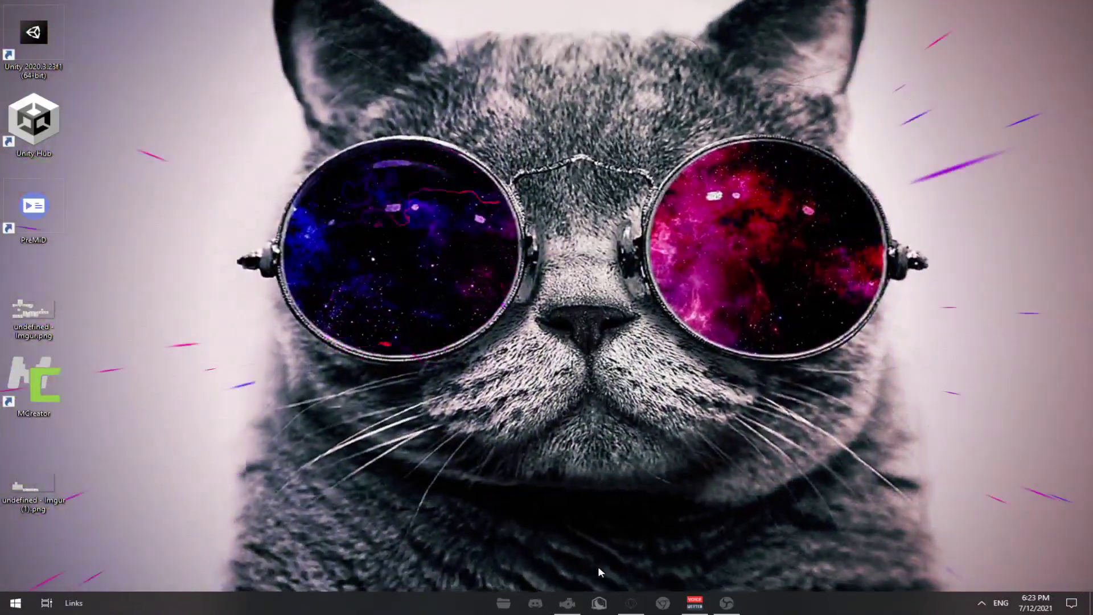
pyautogui.click(567, 603)
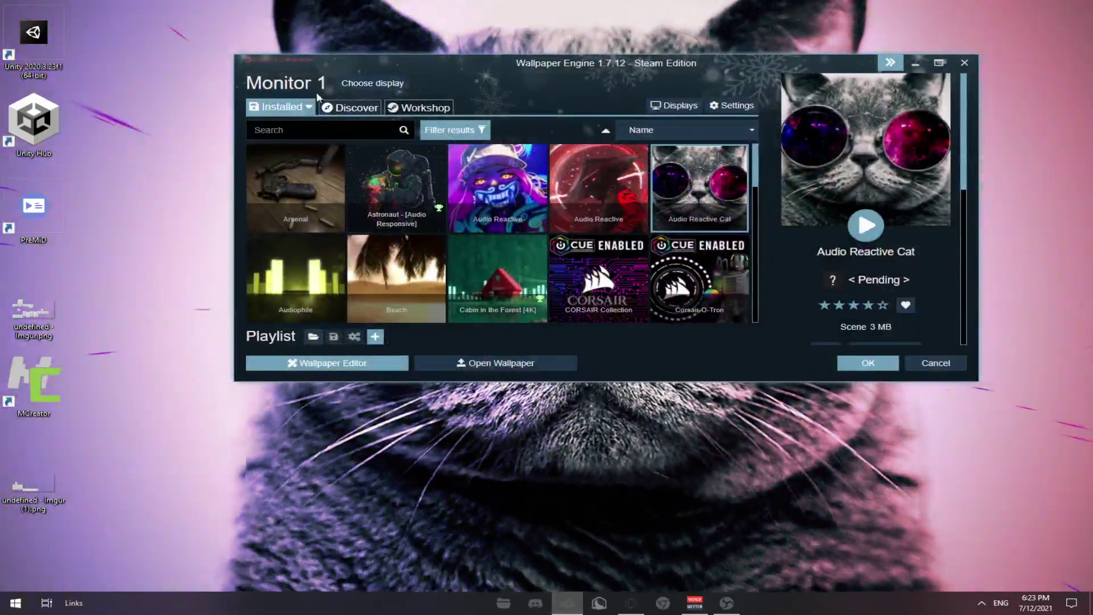
# - Scroll the installed wallpapers, minimize Wallpaper Engine, and bring up Opera
pyautogui.scroll(-5, 284, 148)
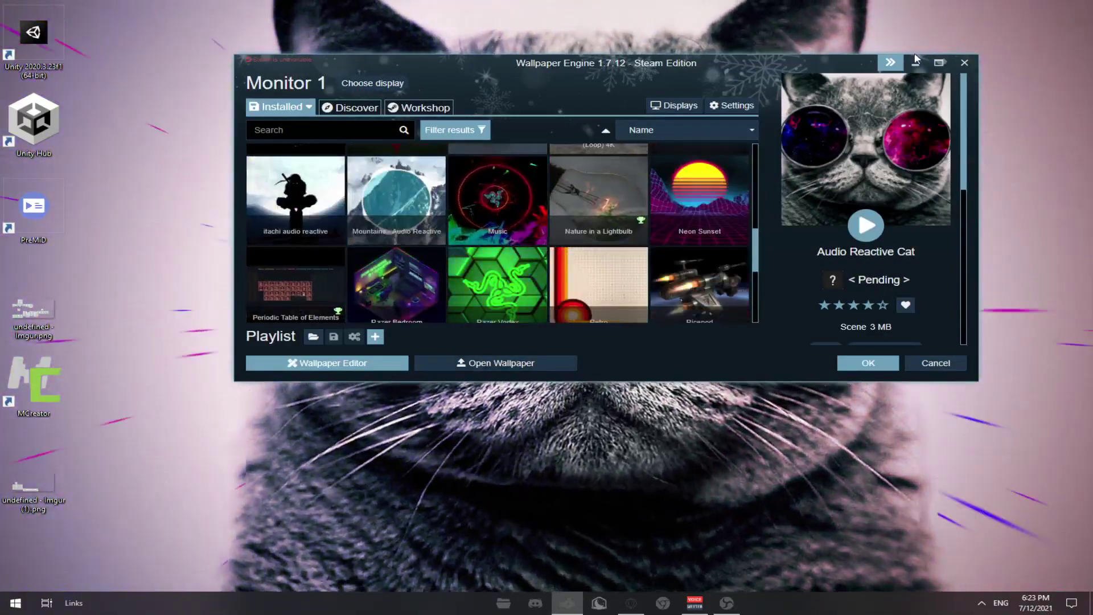
pyautogui.click(915, 63)
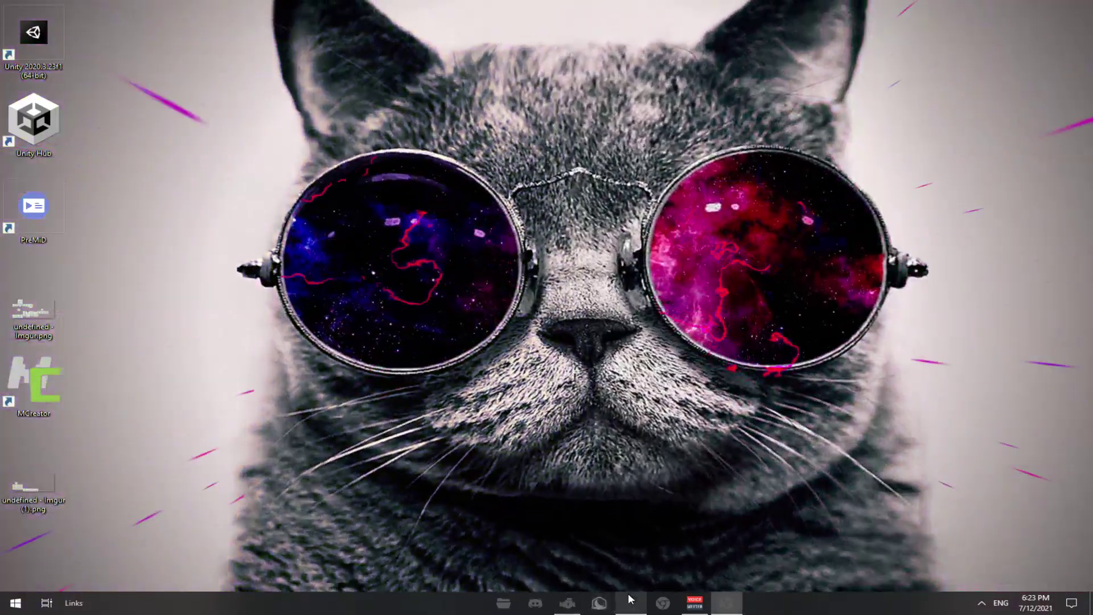
pyautogui.moveTo(628, 594)
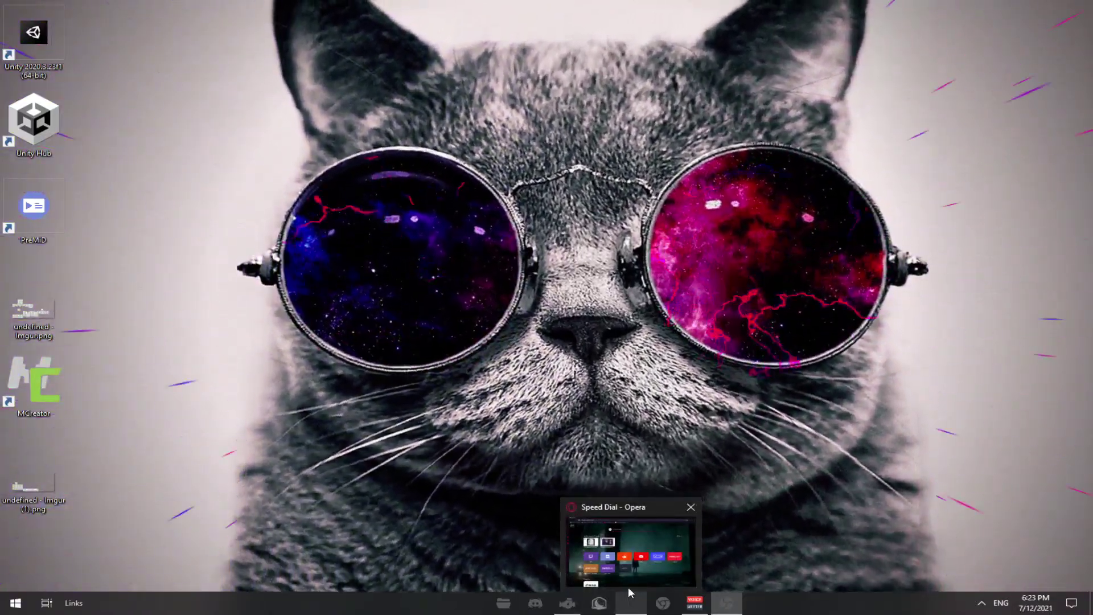
pyautogui.click(630, 603)
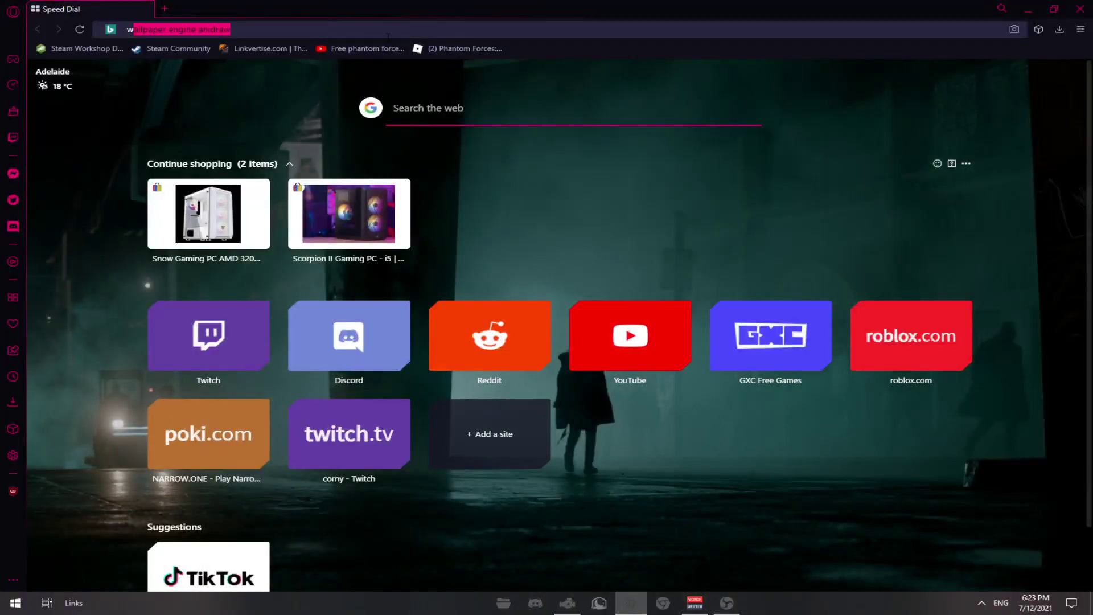
# - Search 'wallpaper engine anidraw' and open the vsthemes Wallpaper Engine 1.7.12 result, re-hiding Wallpaper Engine
pyautogui.press('Return')
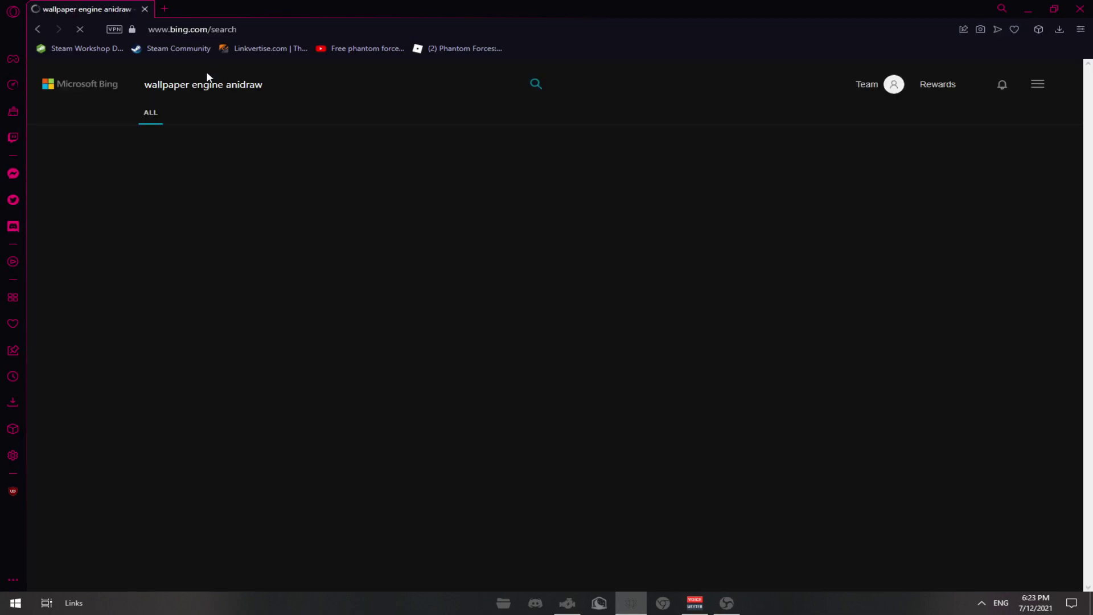
pyautogui.click(254, 164)
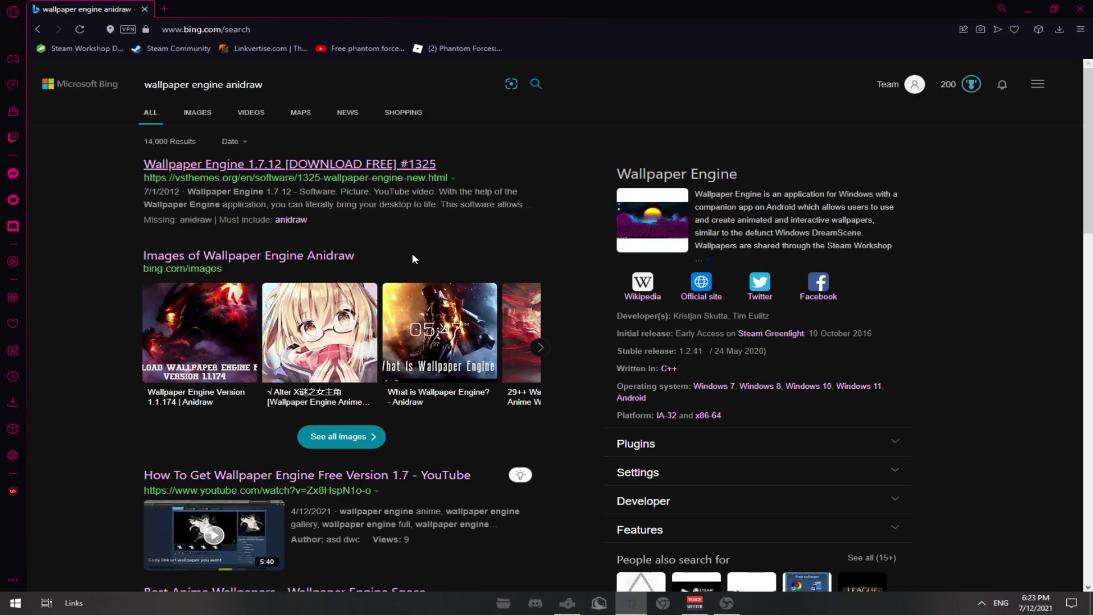
pyautogui.click(568, 604)
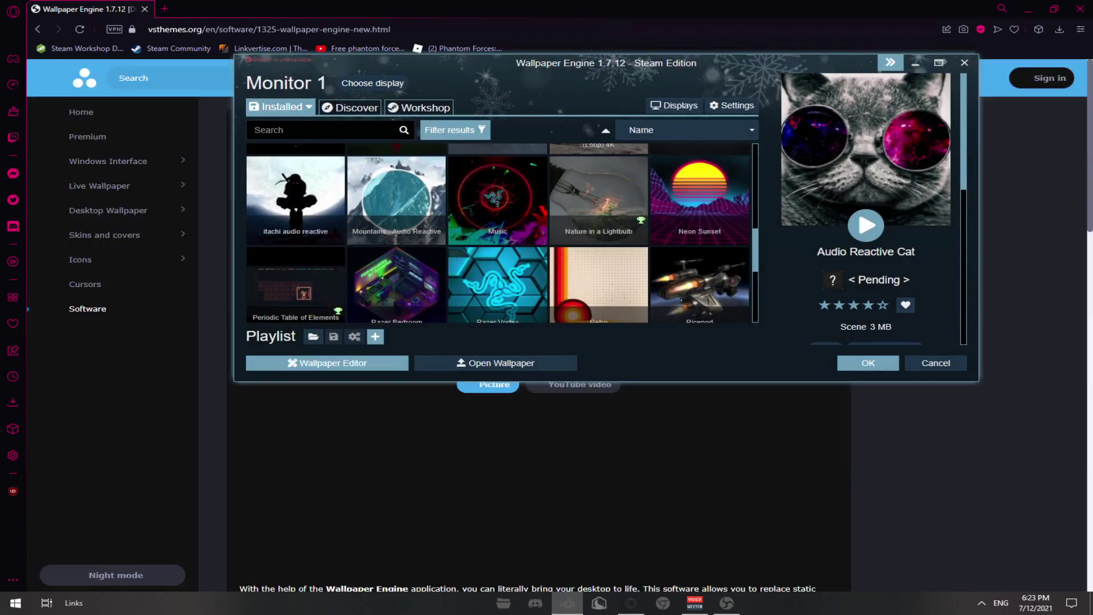
pyautogui.moveTo(710, 67); pyautogui.dragTo(696, 165)
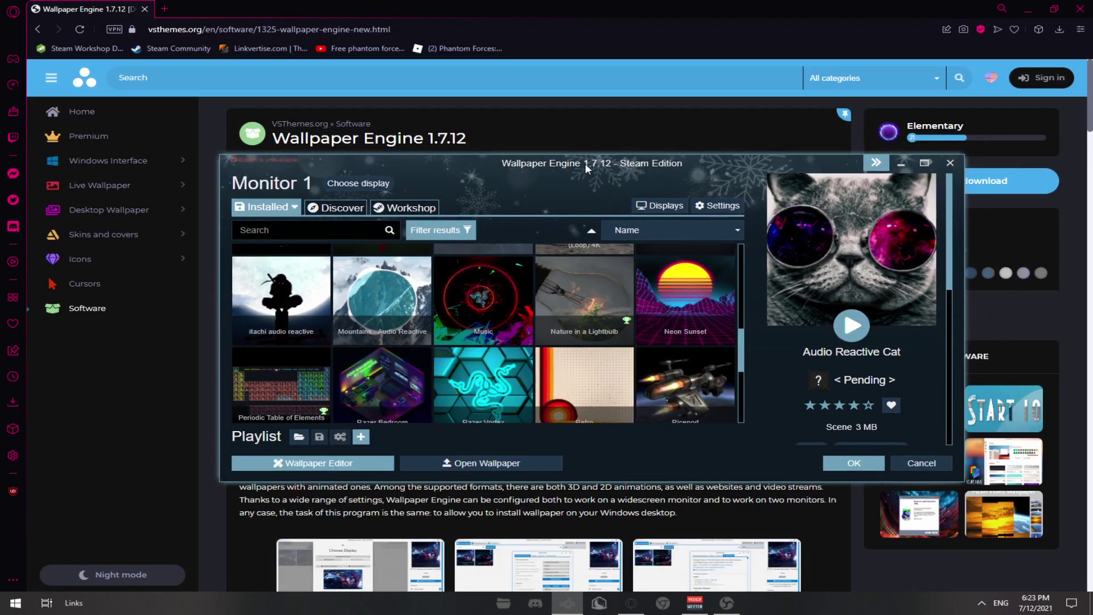
pyautogui.click(901, 163)
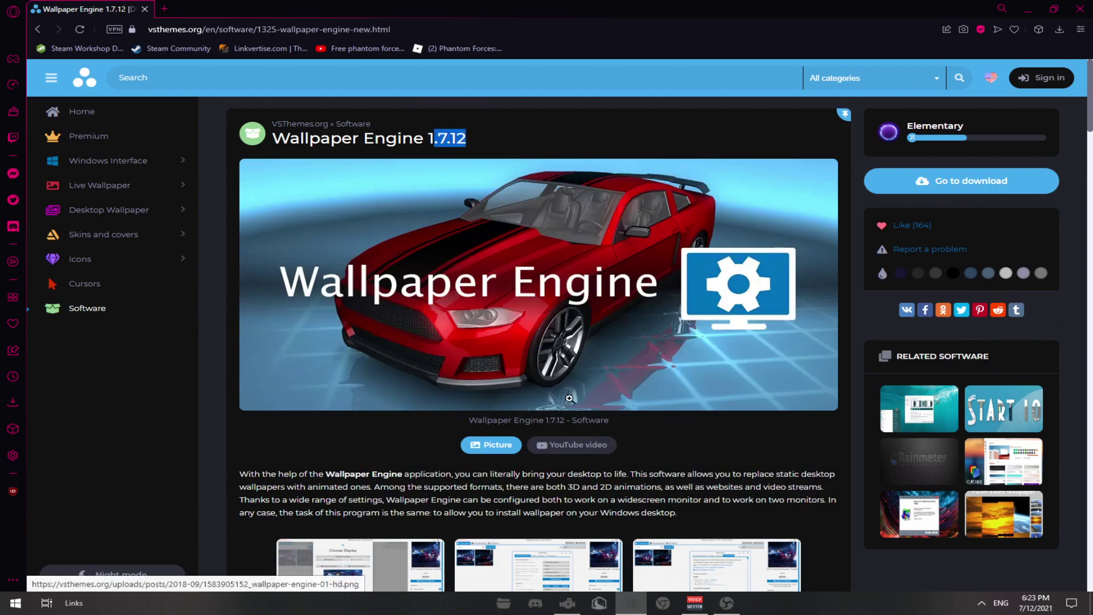
# - Scroll the vsthemes page down to its download links and Download free button
pyautogui.scroll(-7, 572, 390)
pyautogui.scroll(-7, 560, 479)
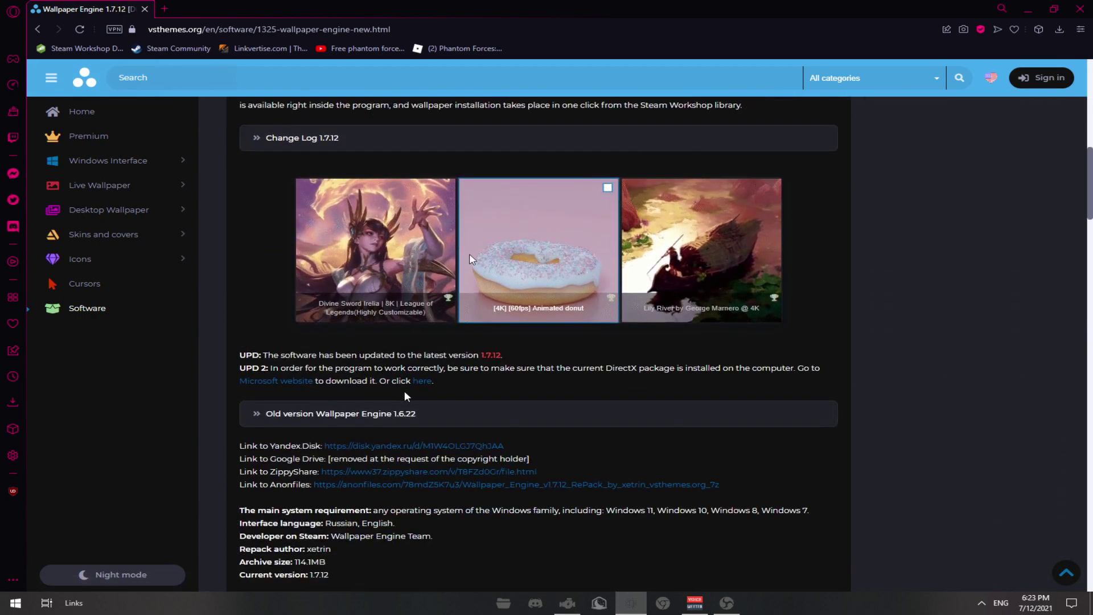
pyautogui.scroll(-4, 483, 330)
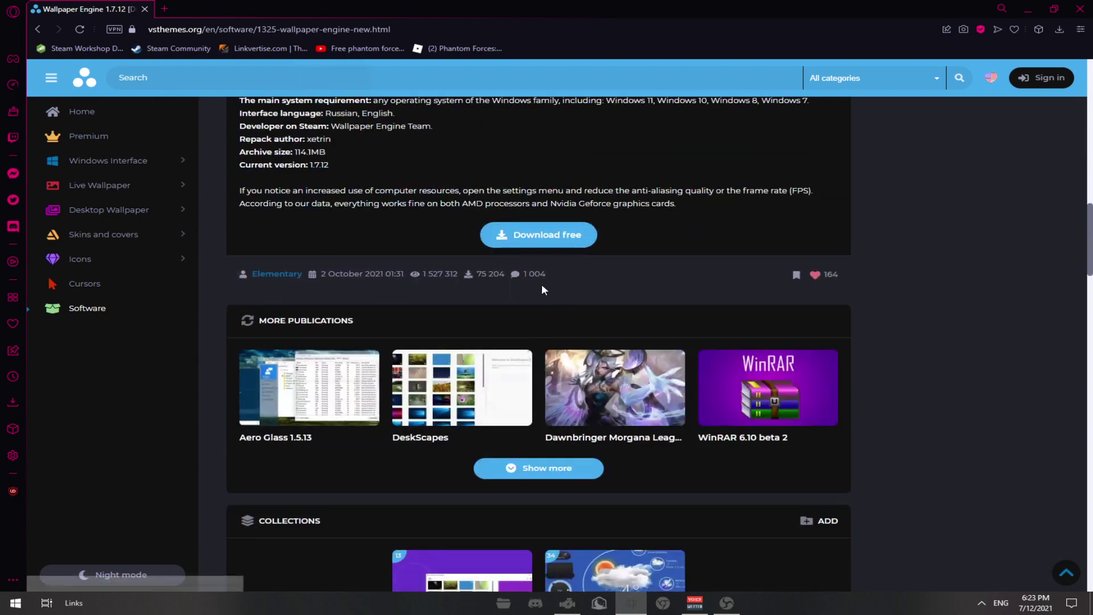
pyautogui.scroll(2, 541, 288)
# - Follow Download free to the MEGA page for the 114.1 MB archive, then close it and minimize Opera
pyautogui.click(534, 352)
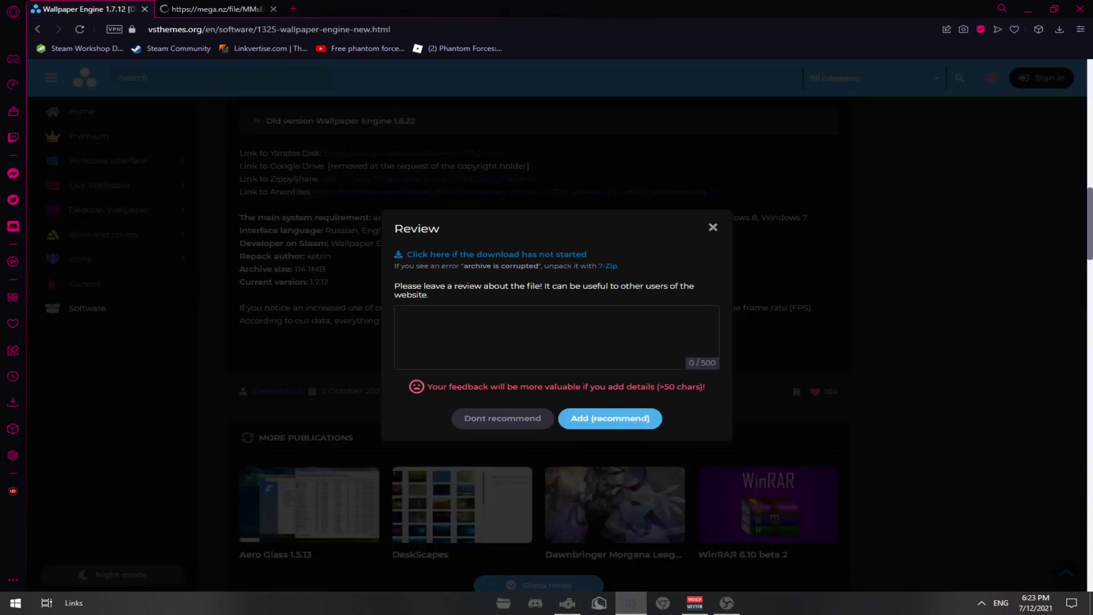
pyautogui.click(281, 11)
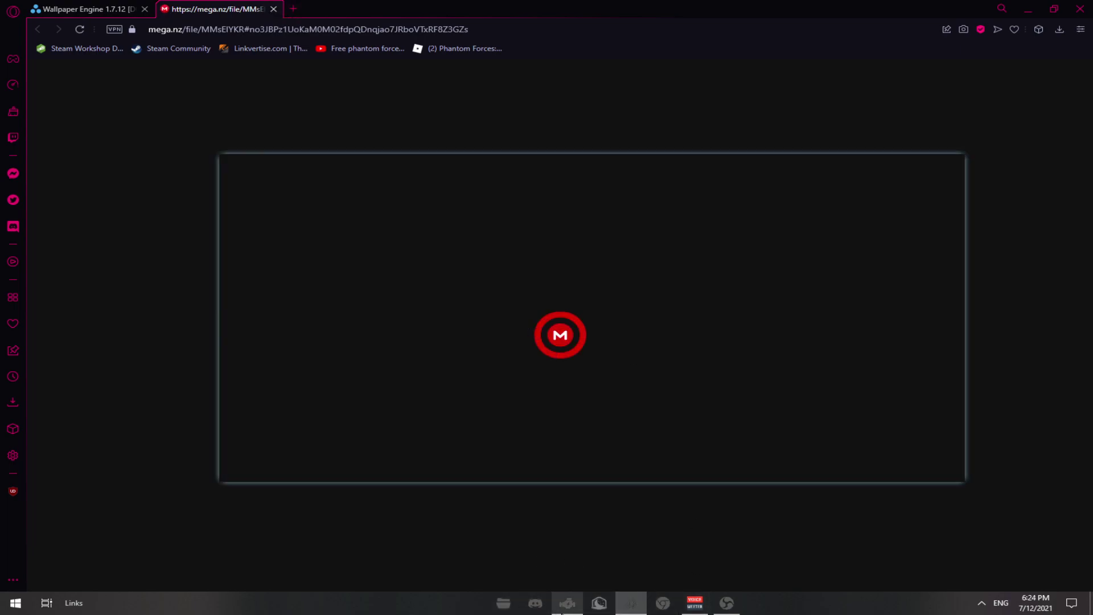
pyautogui.click(746, 464)
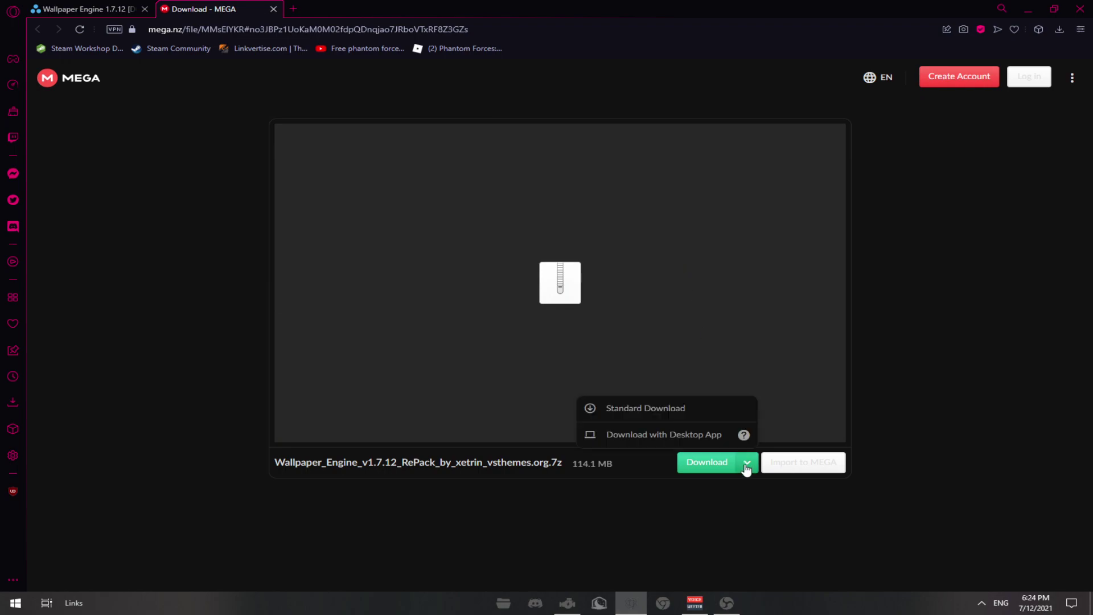
pyautogui.click(687, 367)
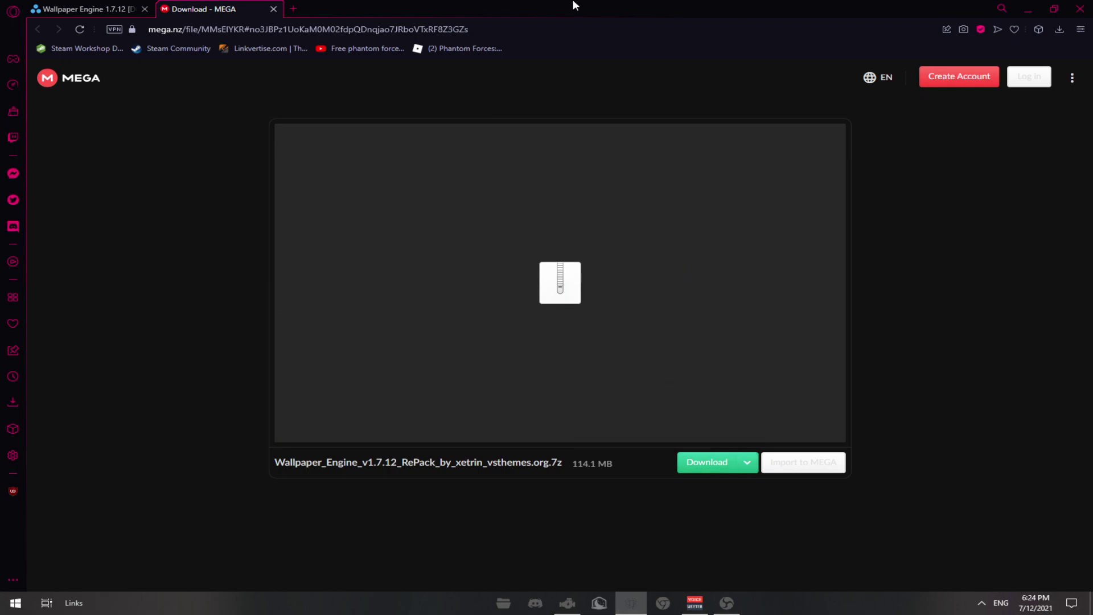
pyautogui.click(274, 9)
pyautogui.click(1029, 7)
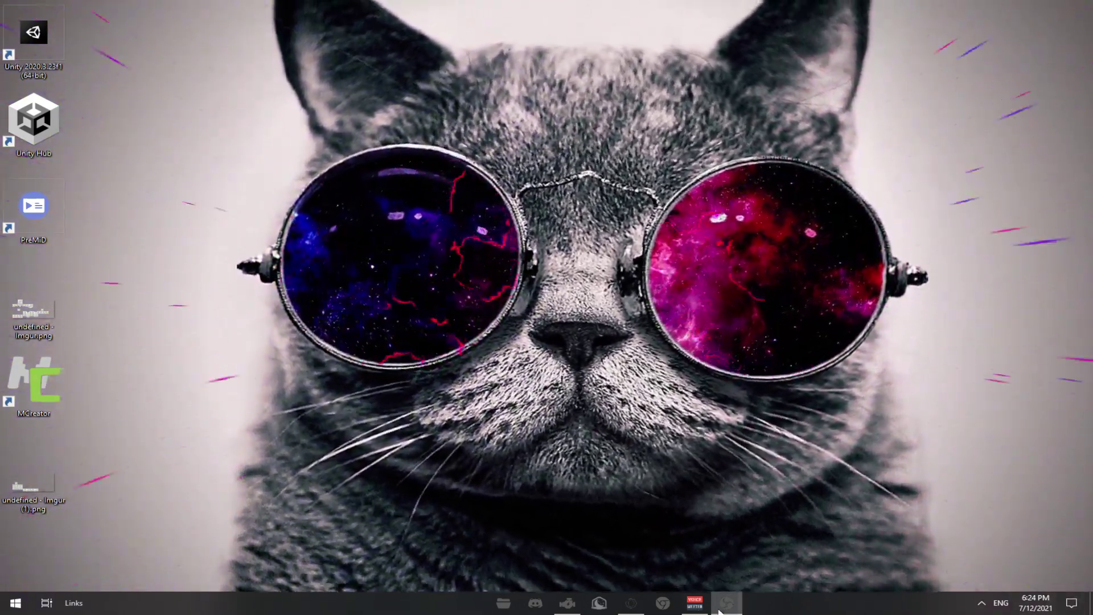
# - Restore Opera, check recent downloads, dismiss the vsthemes review prompt, and minimize it again
pyautogui.hotkey('alt', 'Tab')
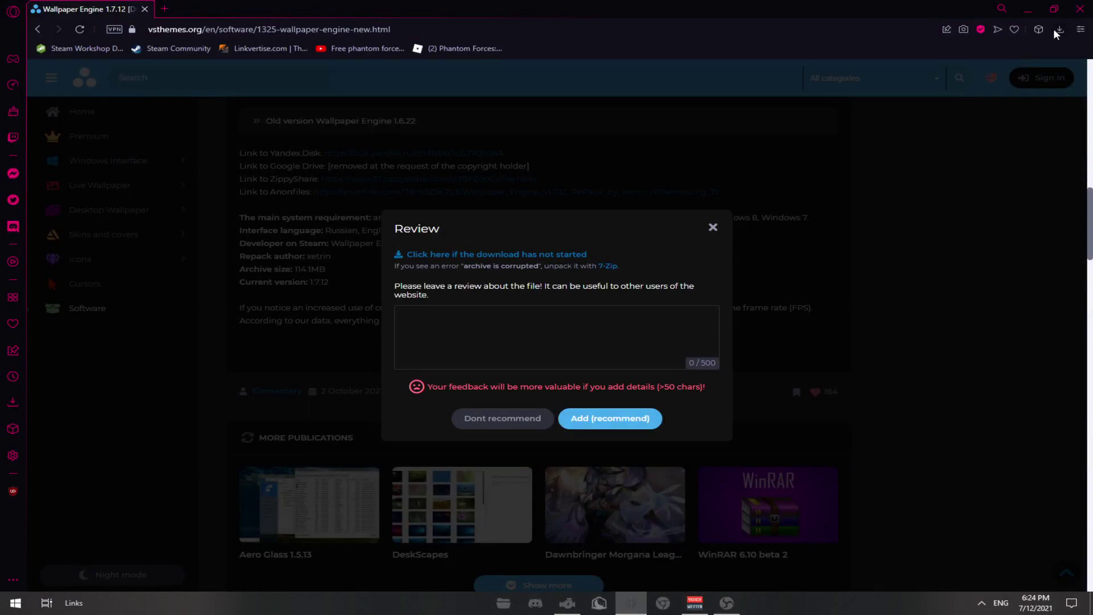
pyautogui.click(1058, 29)
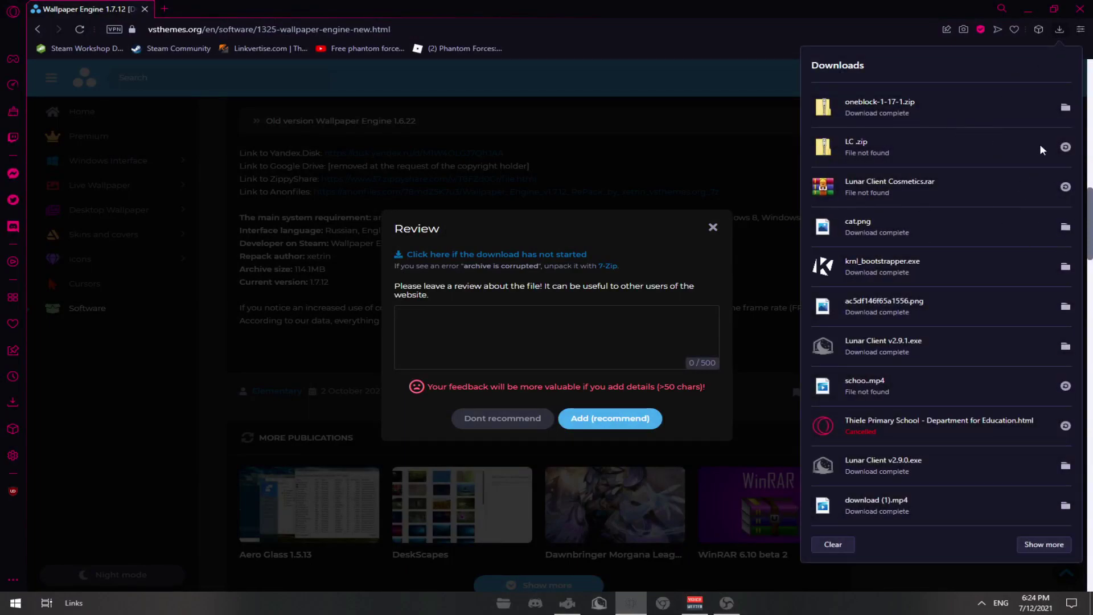
pyautogui.click(744, 148)
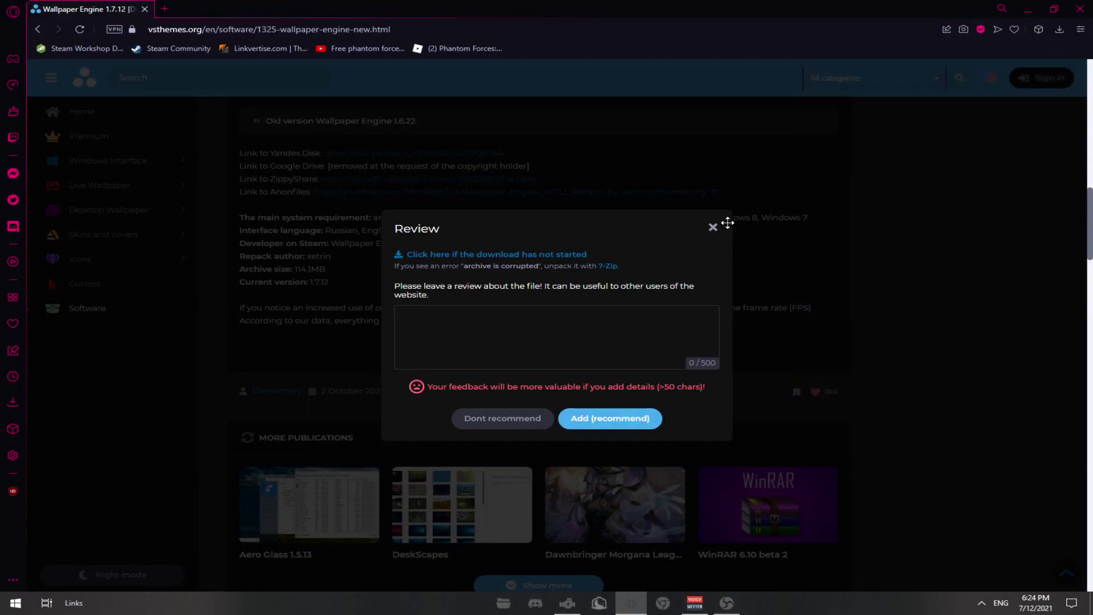
pyautogui.click(713, 227)
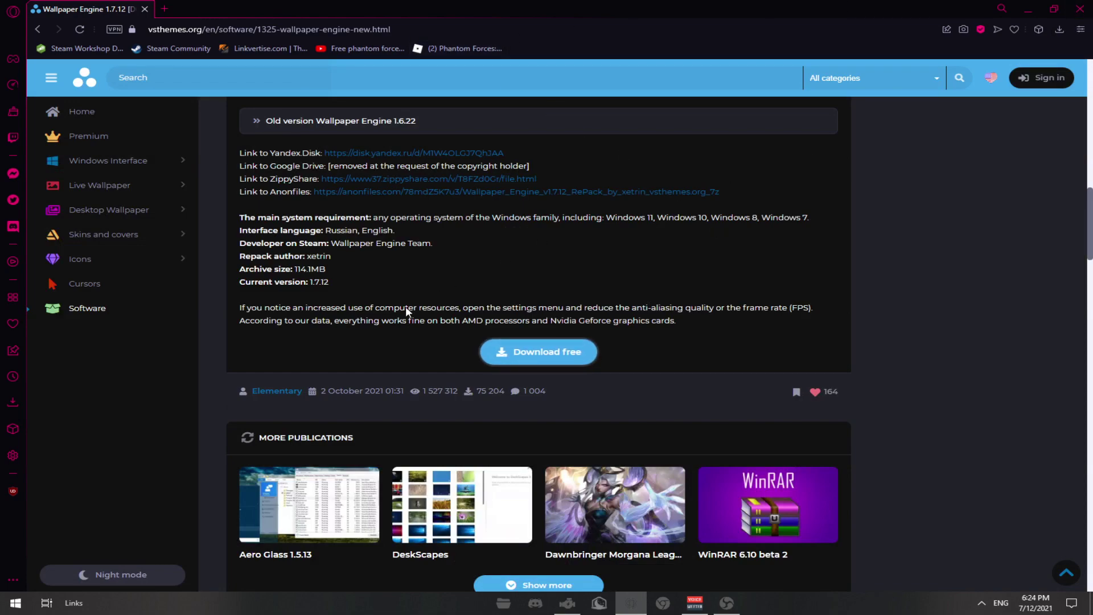
pyautogui.click(1028, 7)
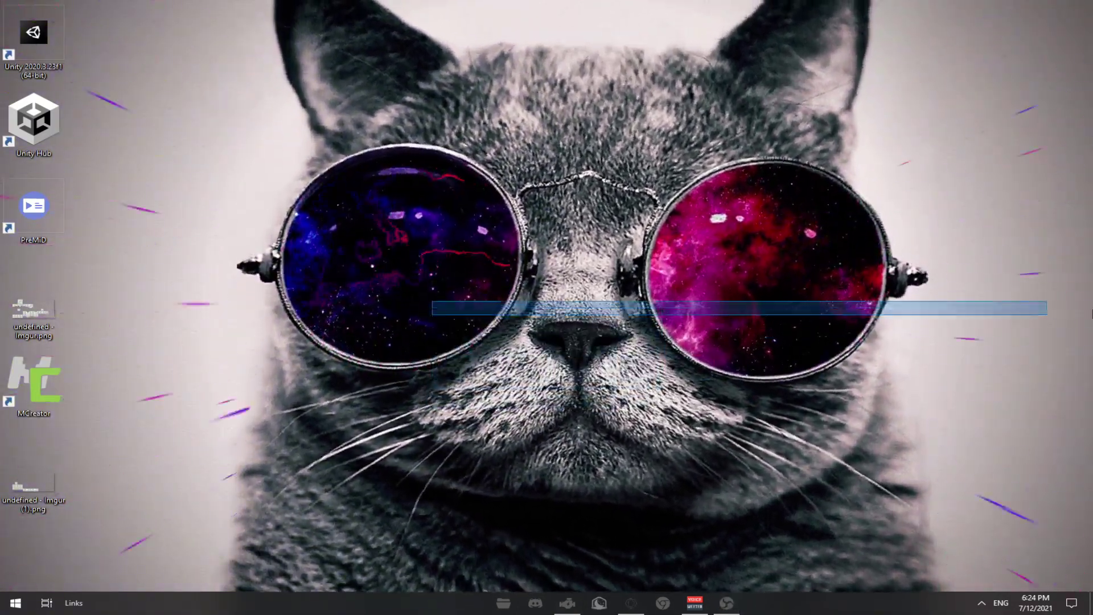
# - Open Wallpaper Engine and move its window higher on screen
pyautogui.moveTo(1047, 315); pyautogui.dragTo(630, 385)
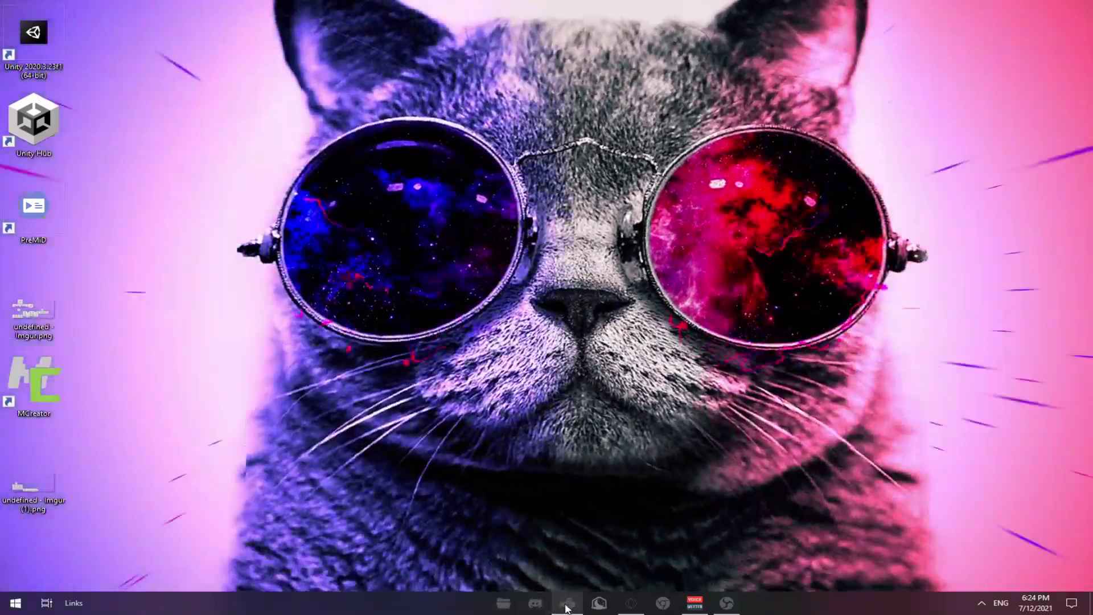
pyautogui.click(567, 603)
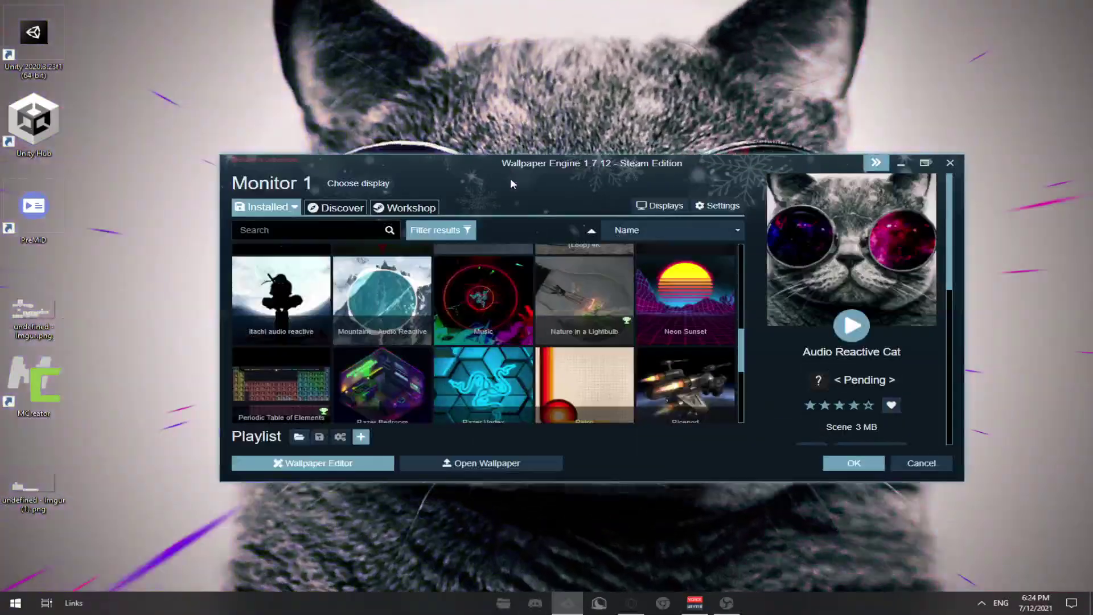
pyautogui.moveTo(659, 168); pyautogui.dragTo(663, 110)
pyautogui.scroll(10, 337, 297)
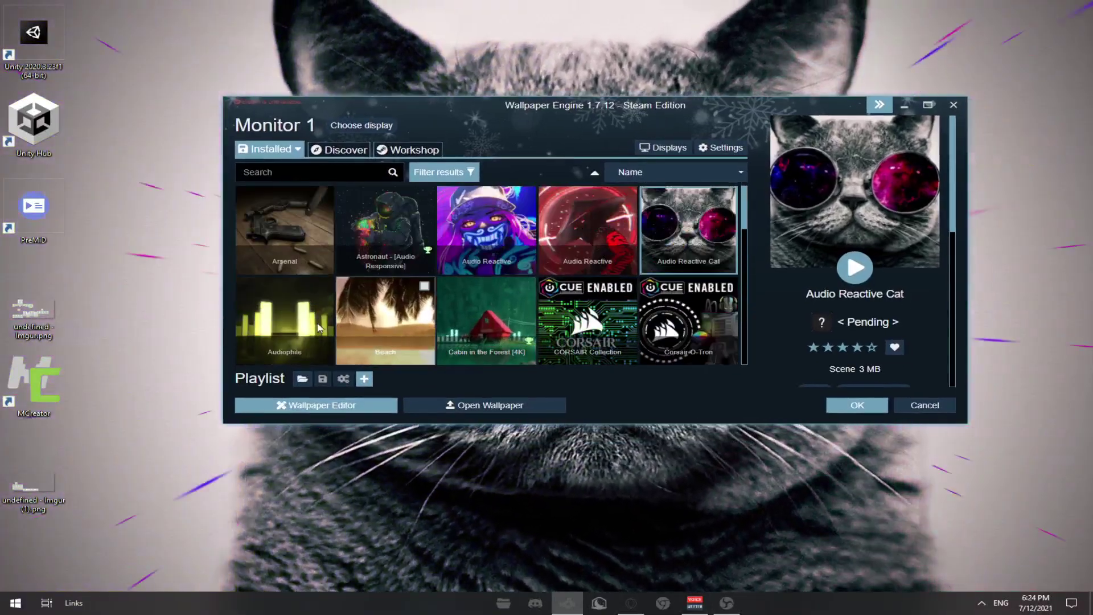
pyautogui.scroll(-5, 549, 317)
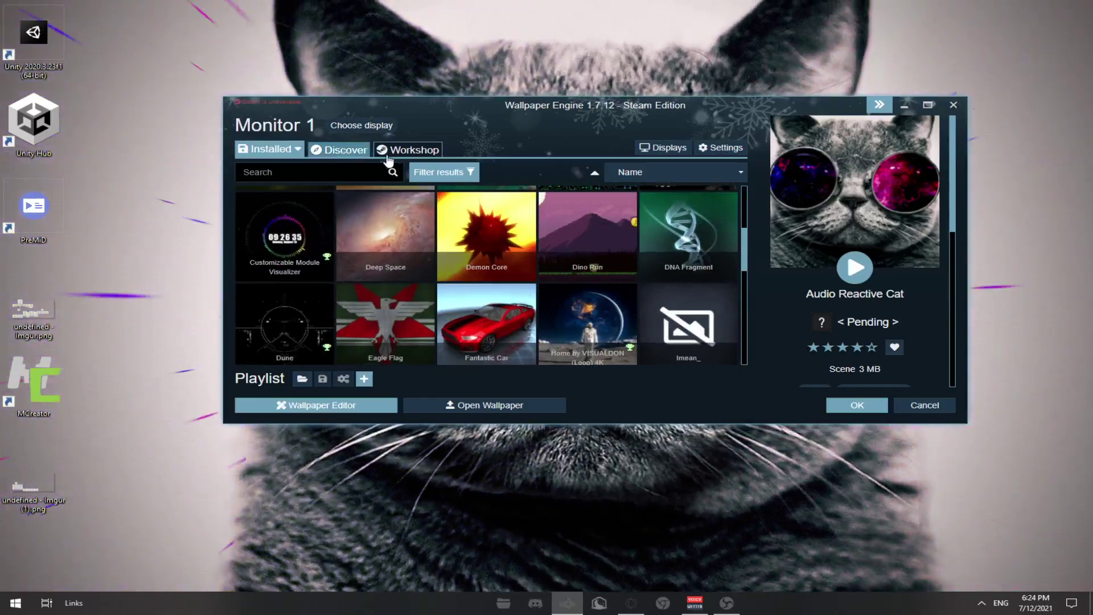
# - Try the Workshop twice, dismiss both Steam connection errors, and return to Opera's vsthemes page
pyautogui.click(422, 149)
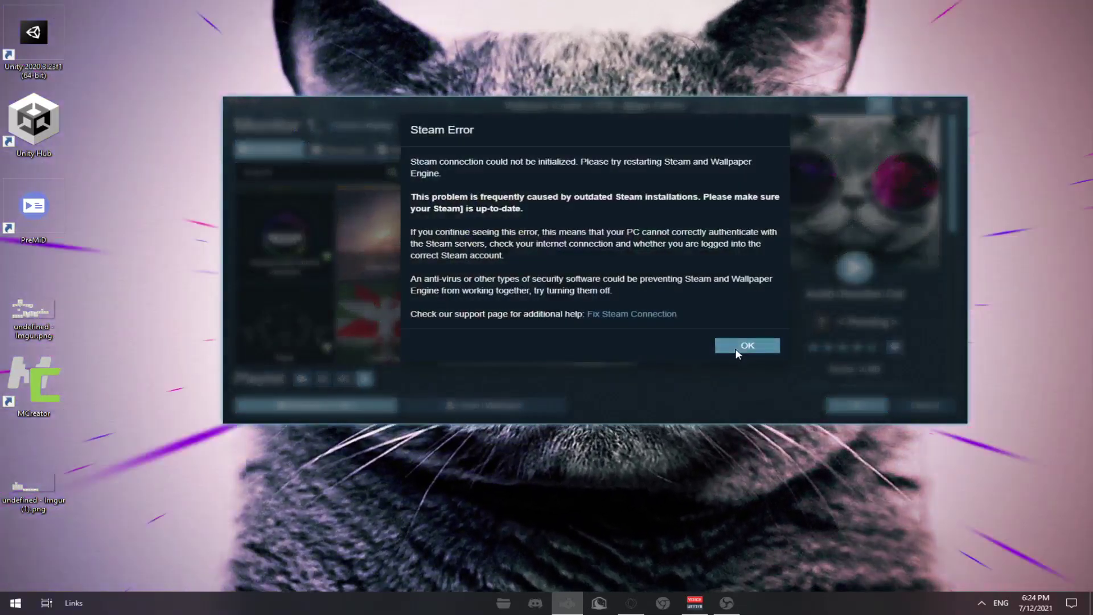
pyautogui.click(746, 347)
pyautogui.click(431, 158)
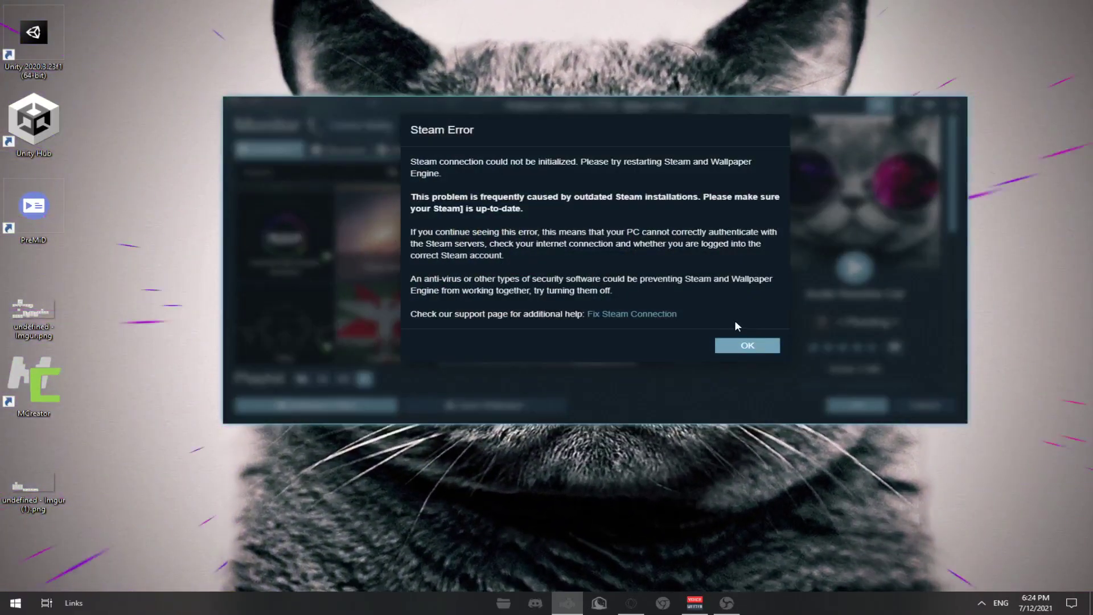
pyautogui.click(753, 343)
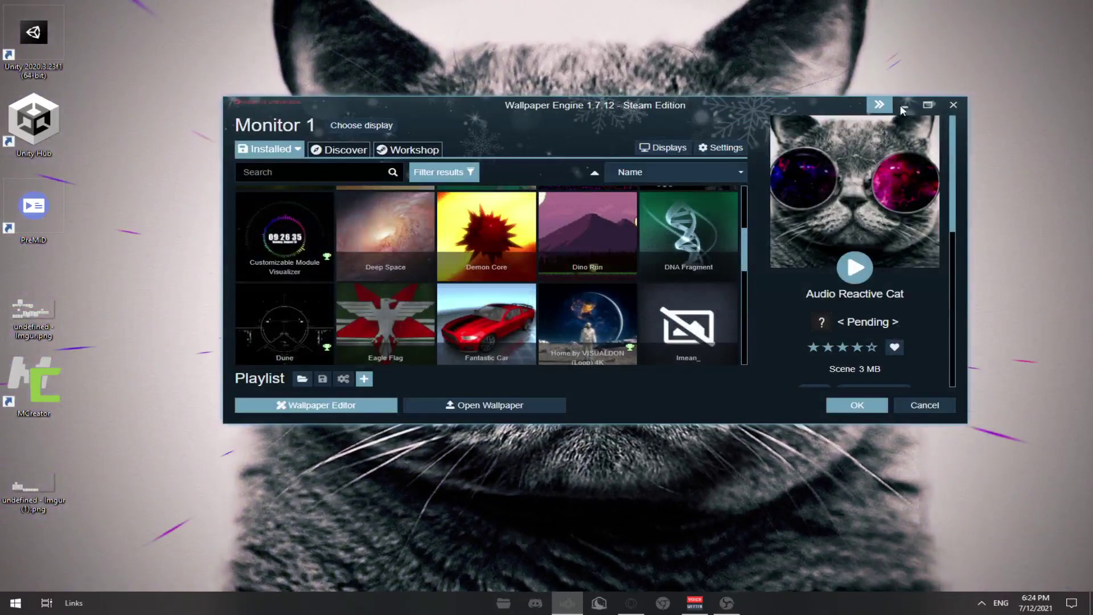
pyautogui.click(904, 105)
pyautogui.click(631, 603)
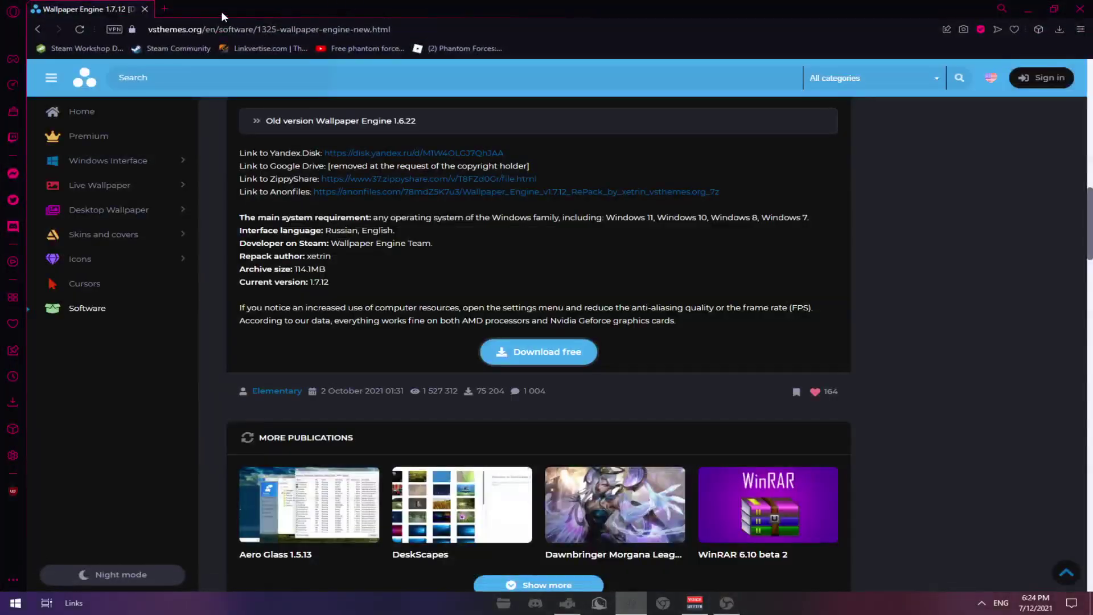
# - In a new tab, search YouTube for 'wallpaper engine best wallpapers' and open the top 100 video
pyautogui.click(165, 9)
pyautogui.write('yo')
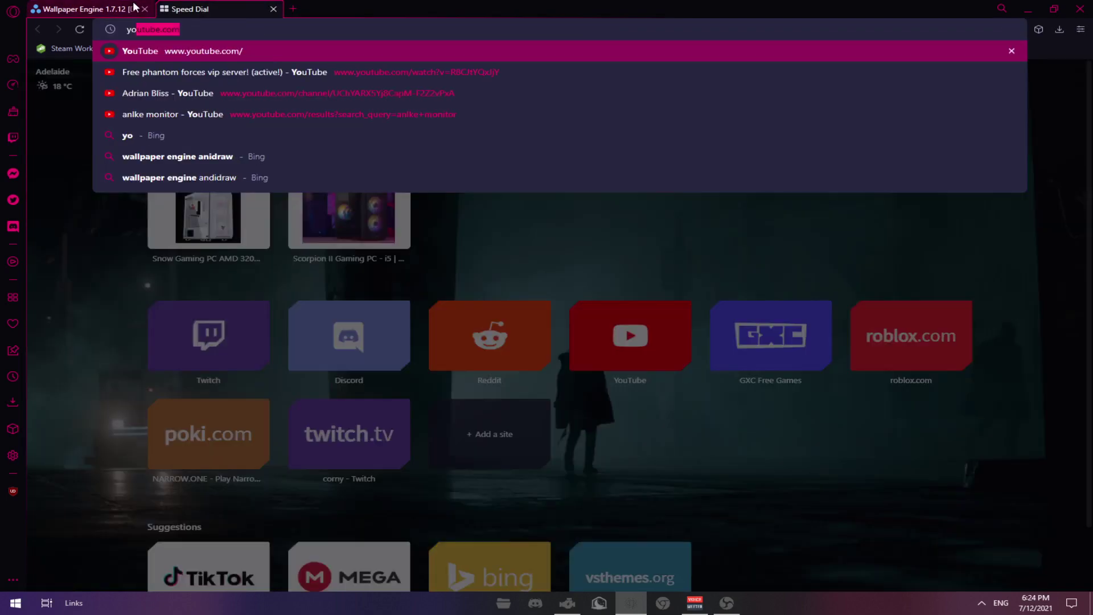
pyautogui.write('ut')
pyautogui.press('Return')
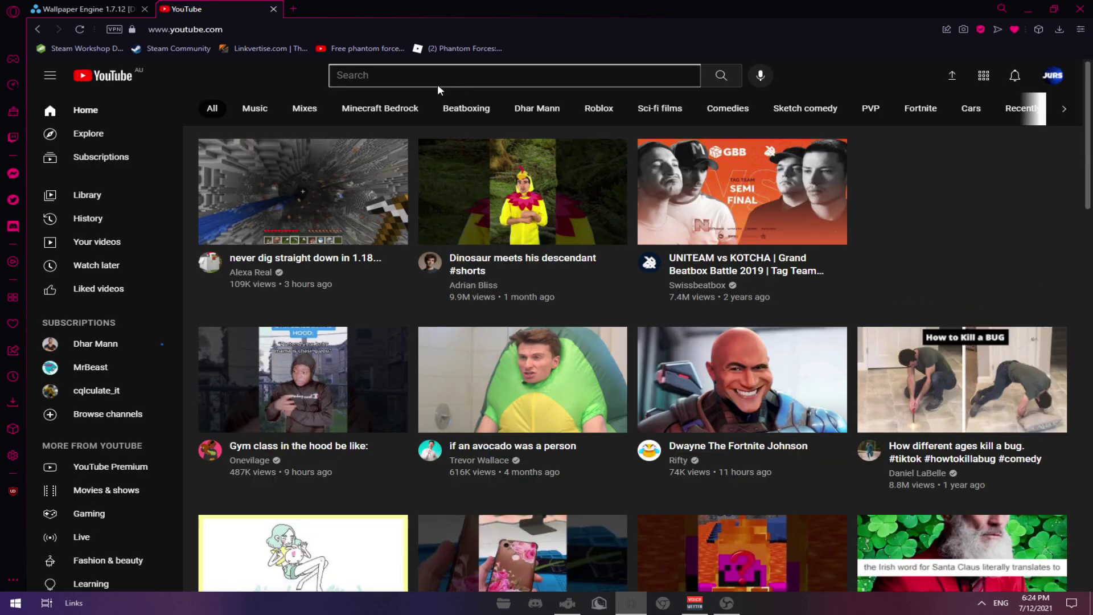
pyautogui.click(441, 81)
pyautogui.write('wallpaper engin')
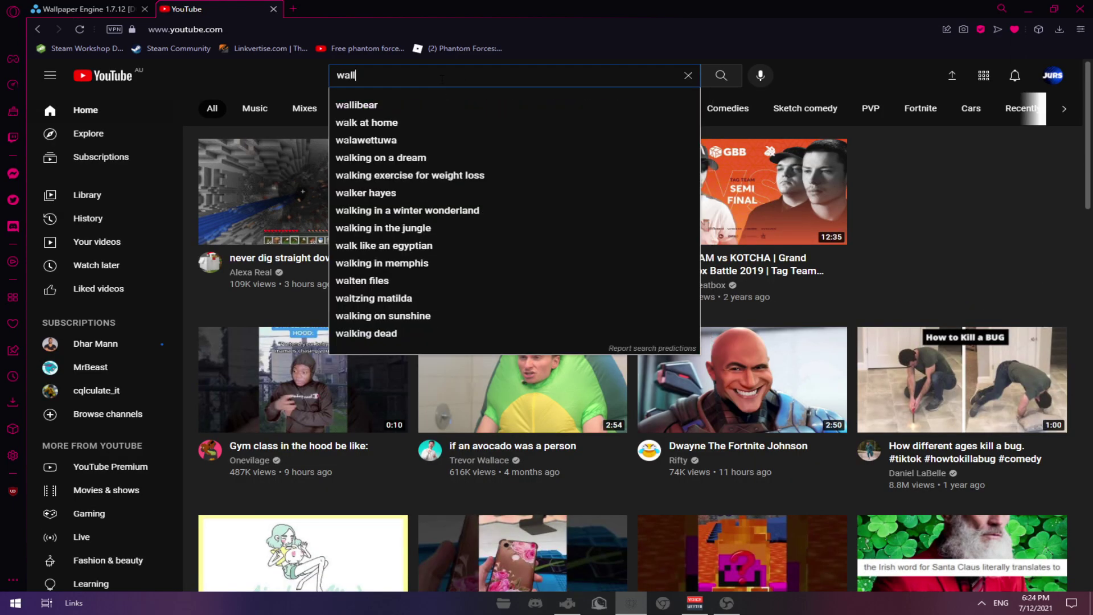
pyautogui.write('e')
pyautogui.click(432, 105)
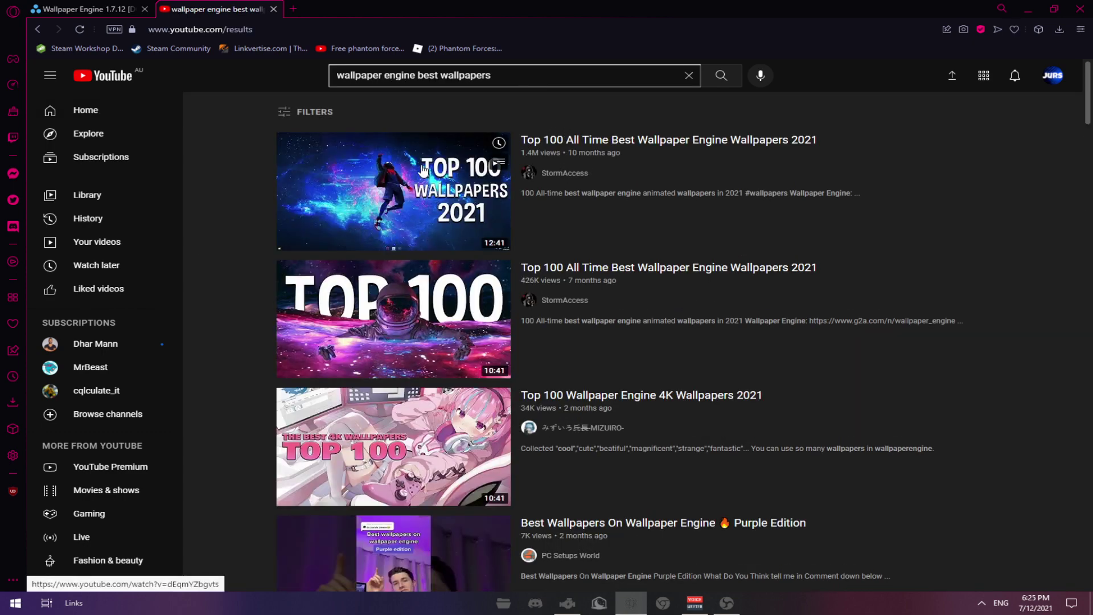
pyautogui.click(421, 170)
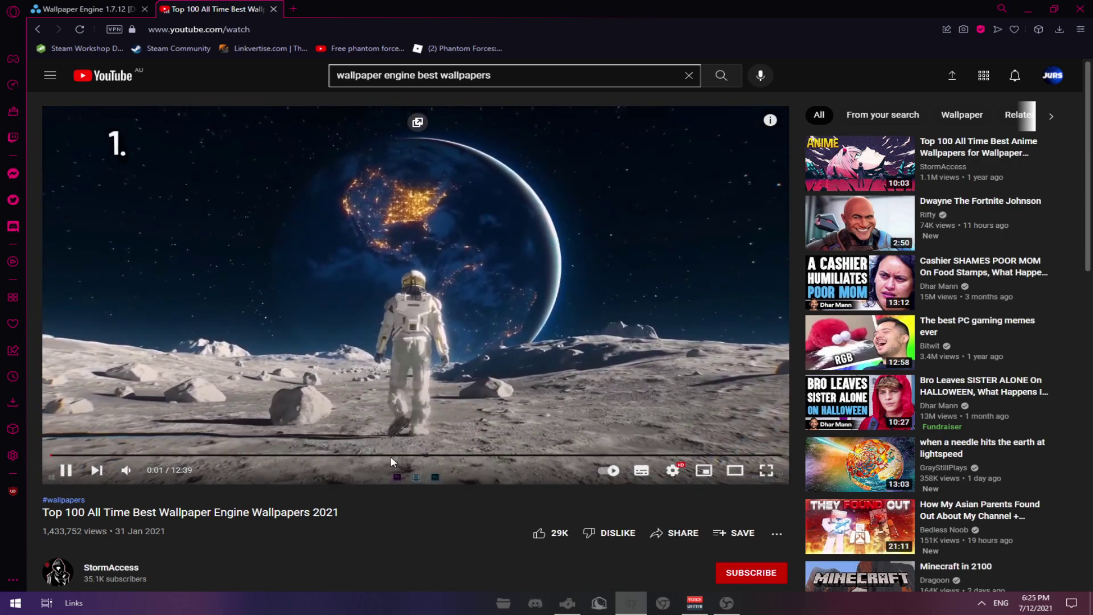
# - Skip the video to about six minutes and expand the description and pinned comment links
pyautogui.click(393, 456)
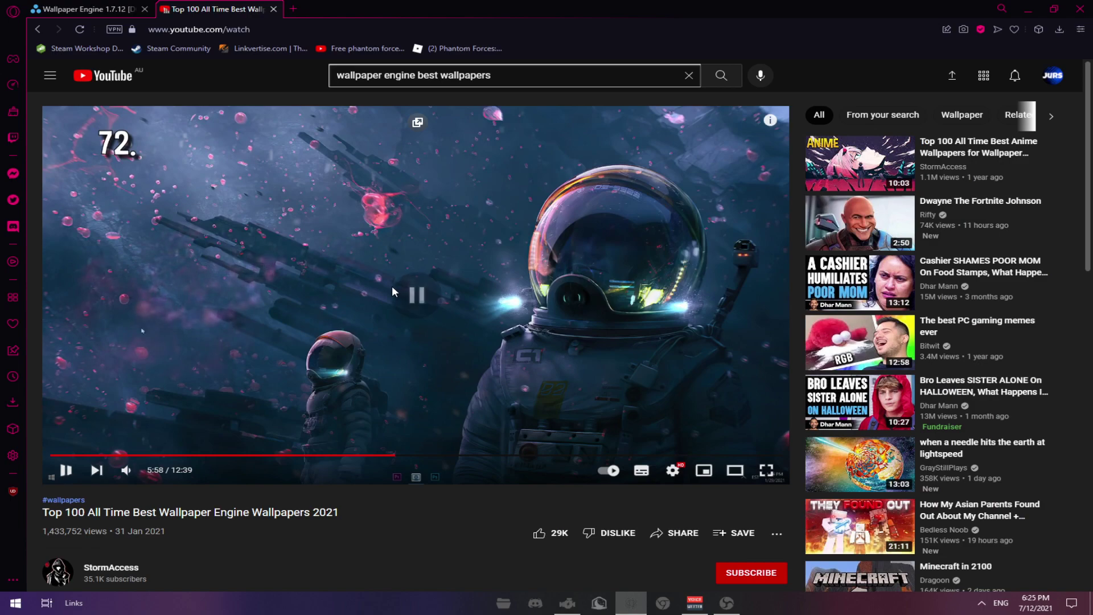
pyautogui.scroll(-7, 392, 288)
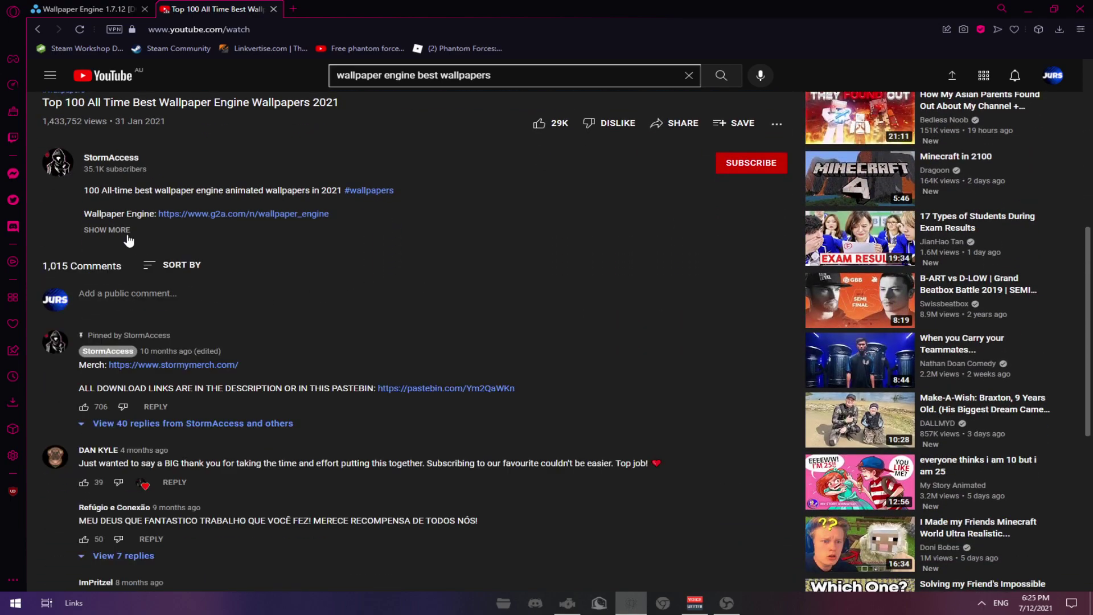
pyautogui.click(119, 230)
pyautogui.scroll(-14, 159, 283)
pyautogui.scroll(-13, 194, 354)
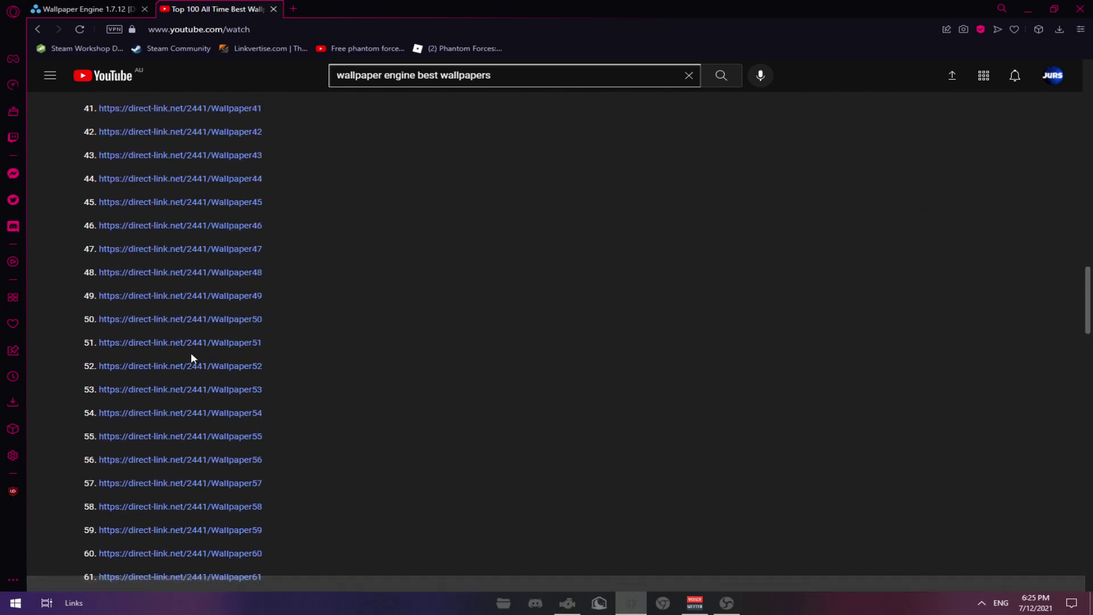
pyautogui.scroll(-14, 125, 336)
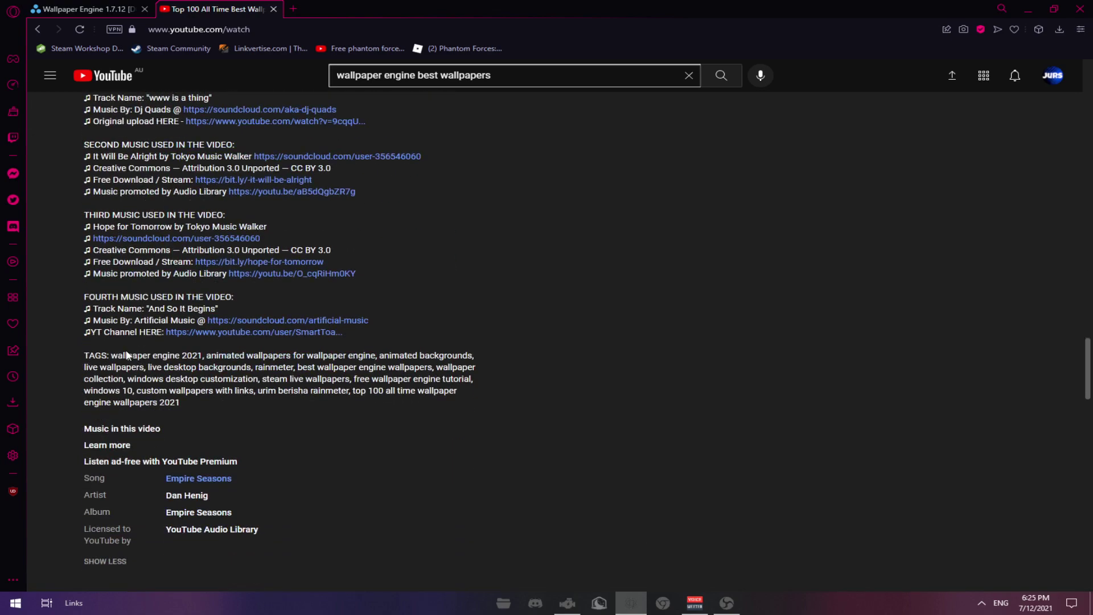
pyautogui.click(142, 345)
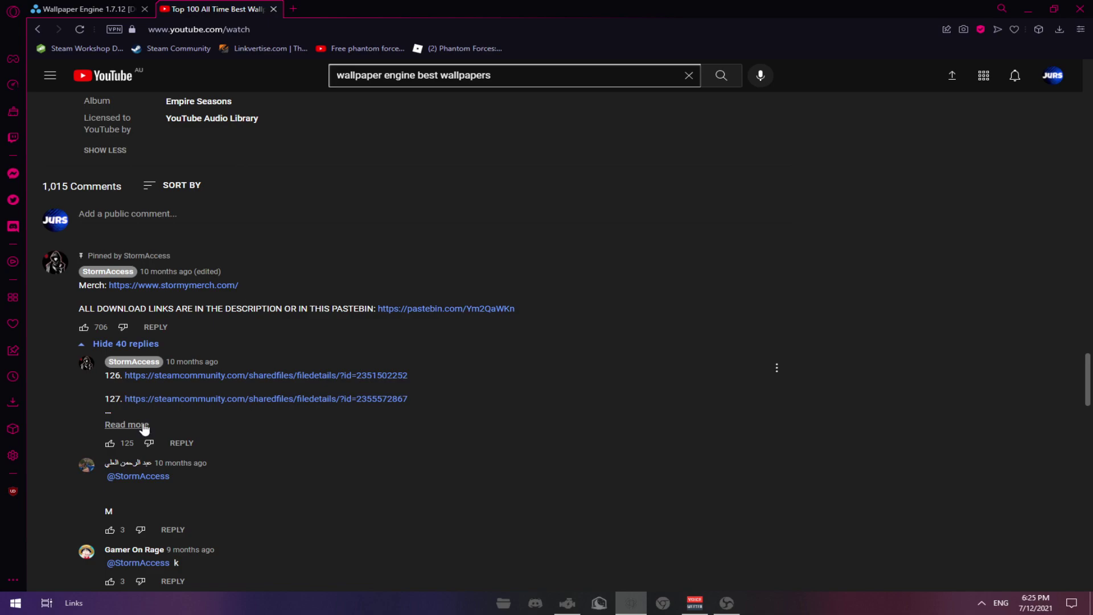
pyautogui.click(144, 426)
# - Browse the link list, return to the top, and resume the video to find wallpaper 39
pyautogui.scroll(-8, 189, 386)
pyautogui.scroll(9, 189, 385)
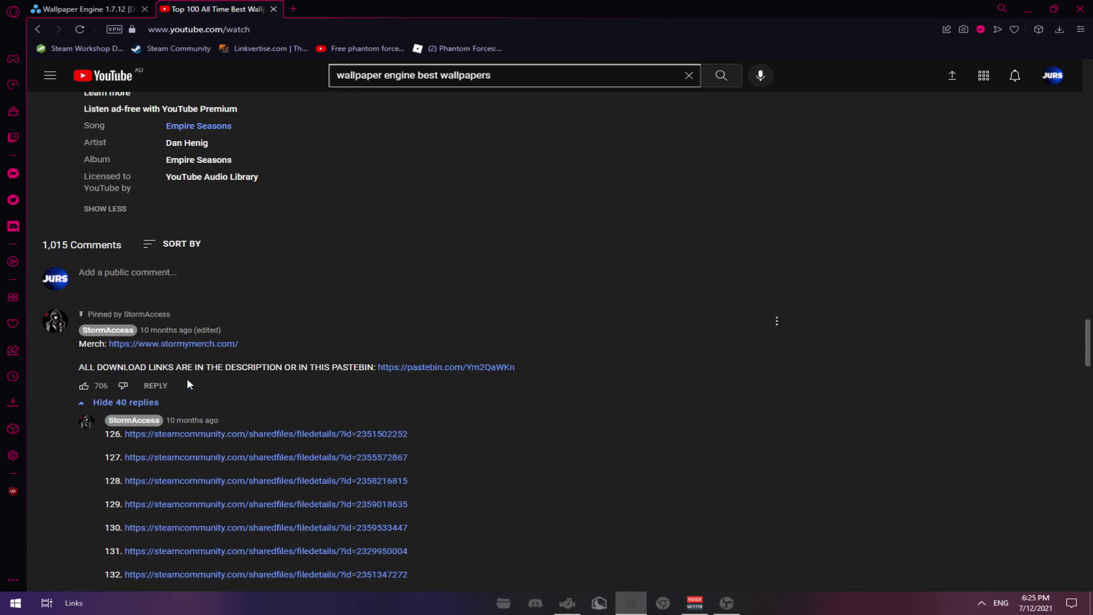
pyautogui.scroll(-20, 188, 382)
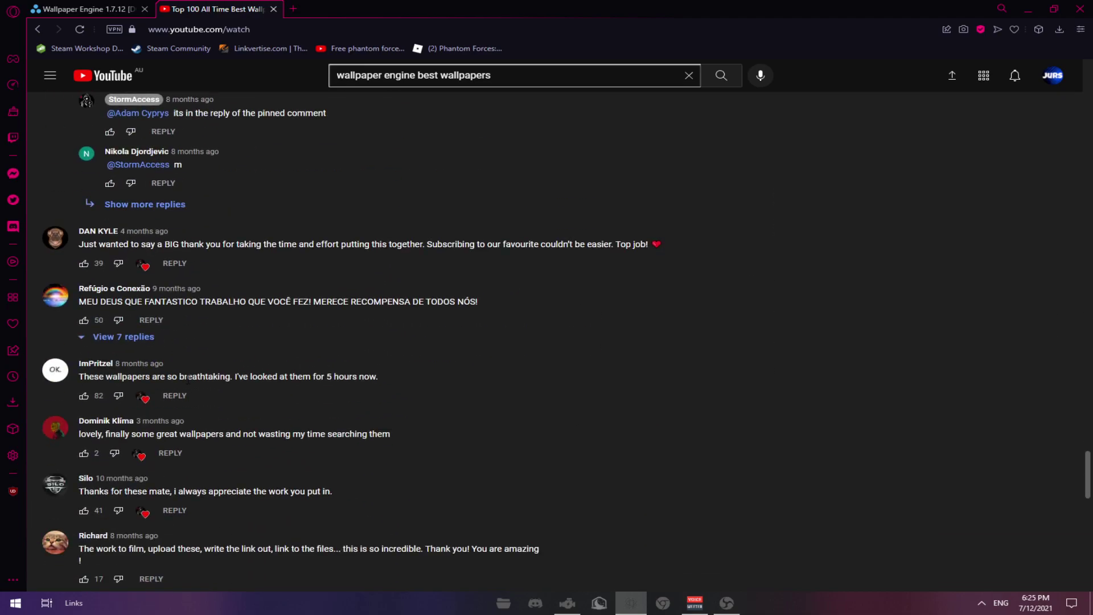
pyautogui.scroll(20, 187, 377)
pyautogui.scroll(8, 256, 331)
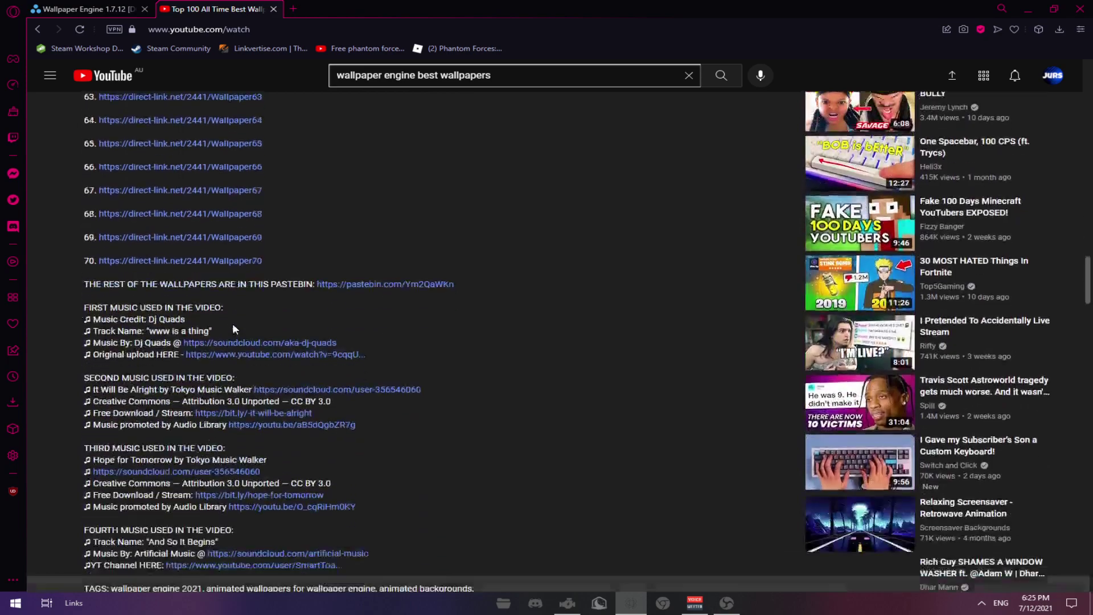
pyautogui.press('Home')
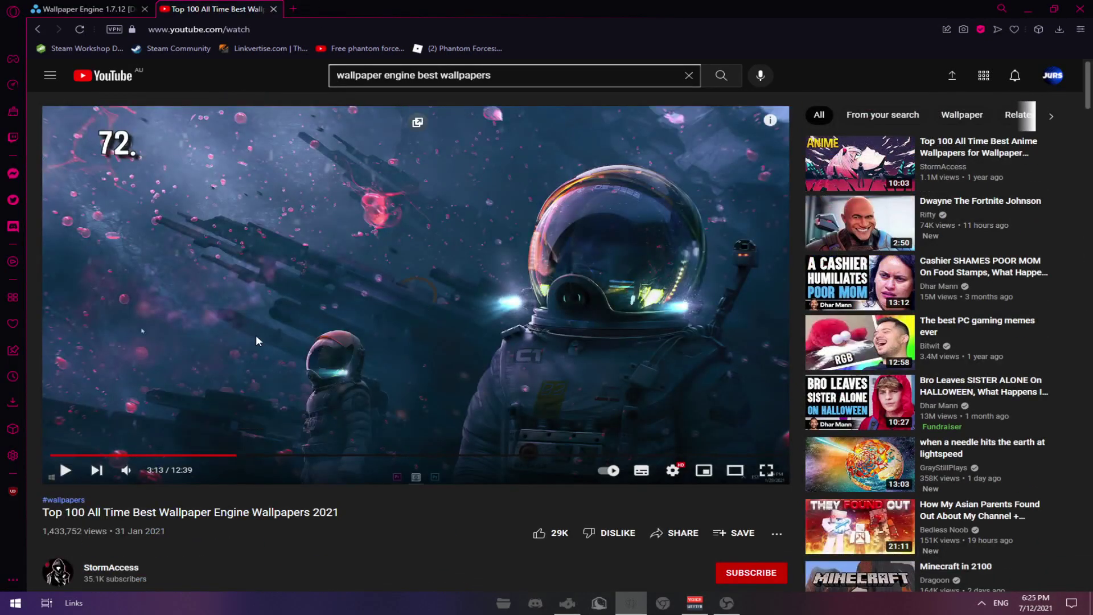
pyautogui.click(247, 350)
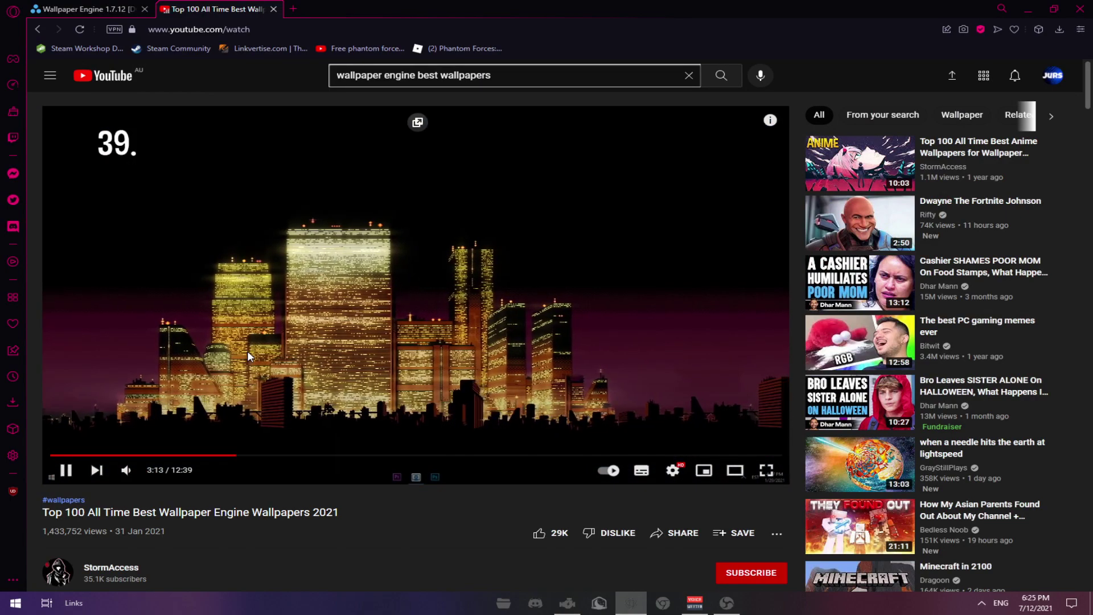
pyautogui.scroll(-20, 247, 351)
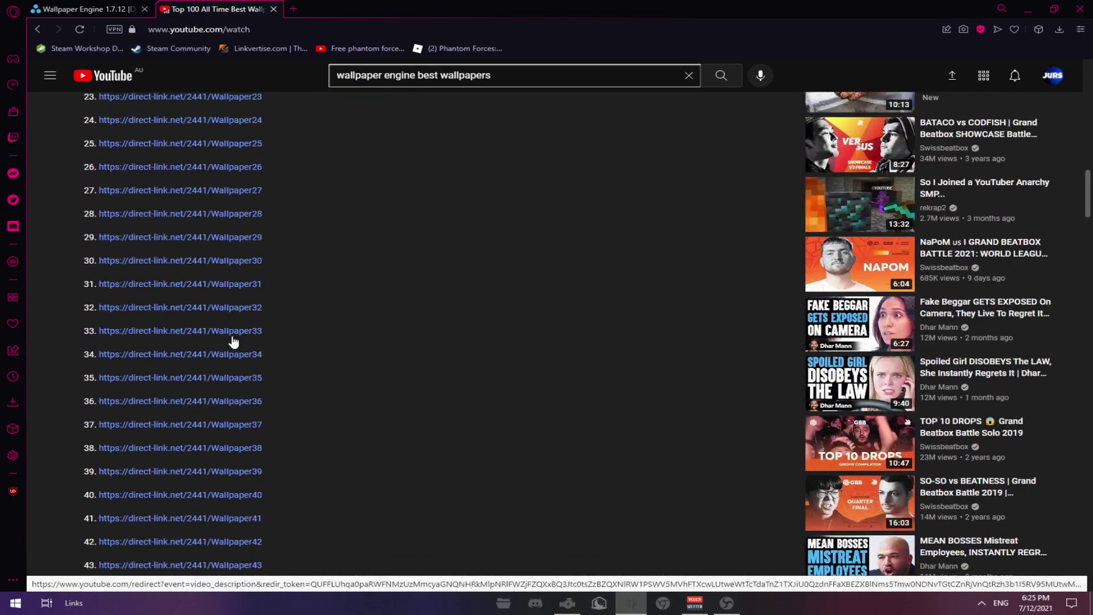
# - Follow the Wallpaper39 link and choose Free Access on Linkvertise to reach the Golden City workshop page
pyautogui.click(147, 472)
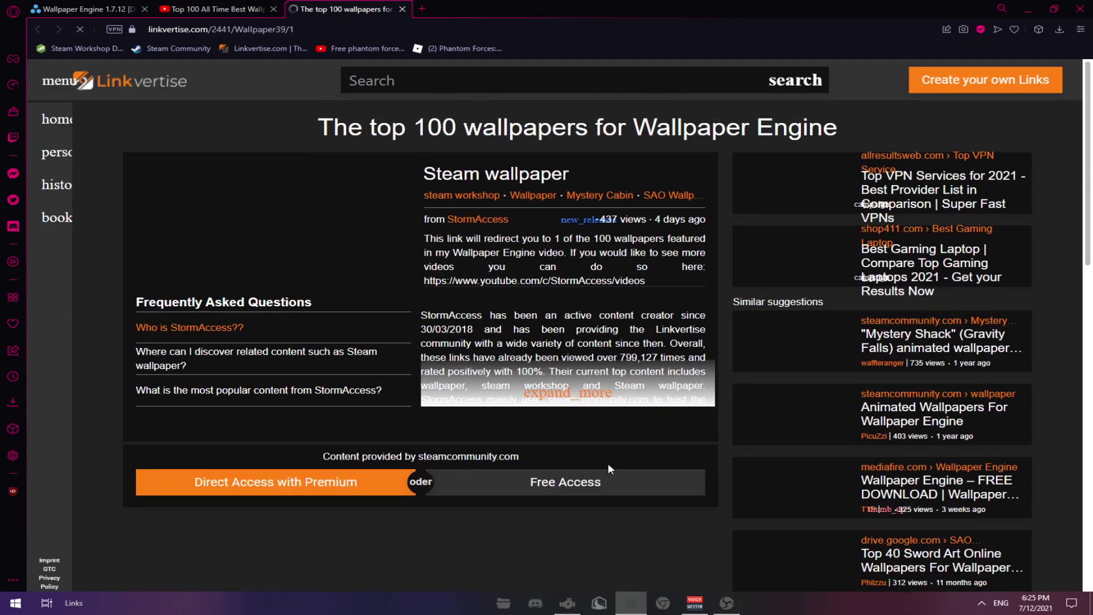
pyautogui.moveTo(607, 463); pyautogui.dragTo(604, 484)
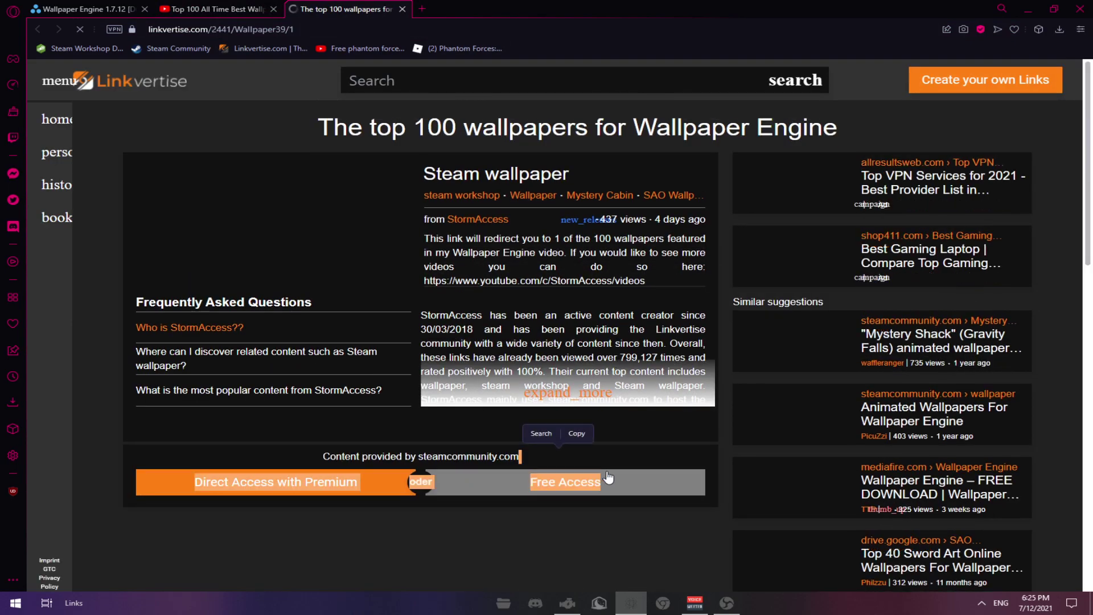
pyautogui.click(979, 29)
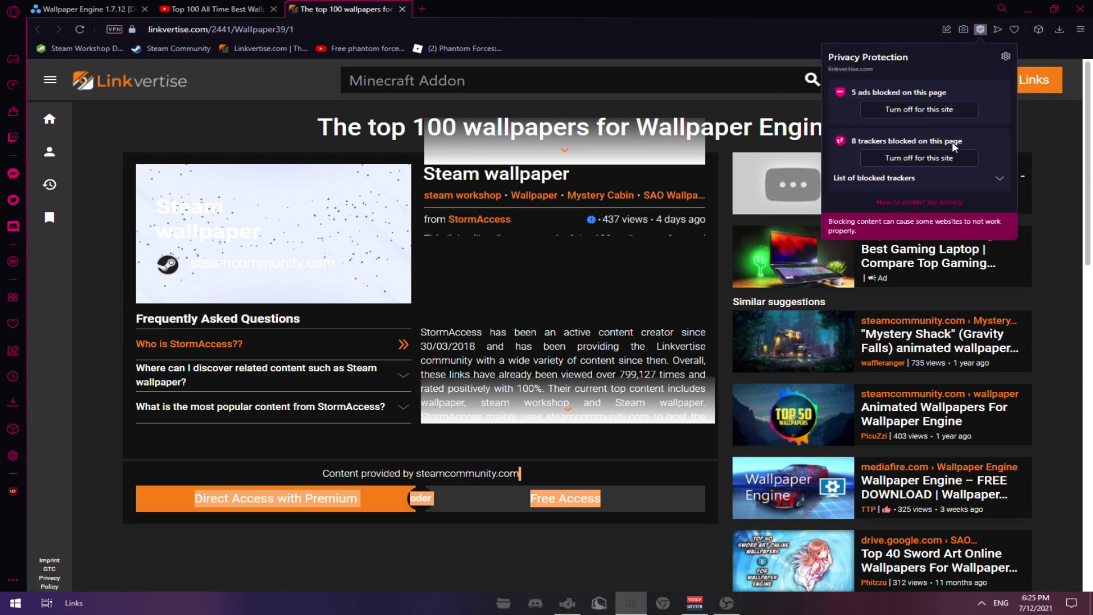
pyautogui.click(565, 498)
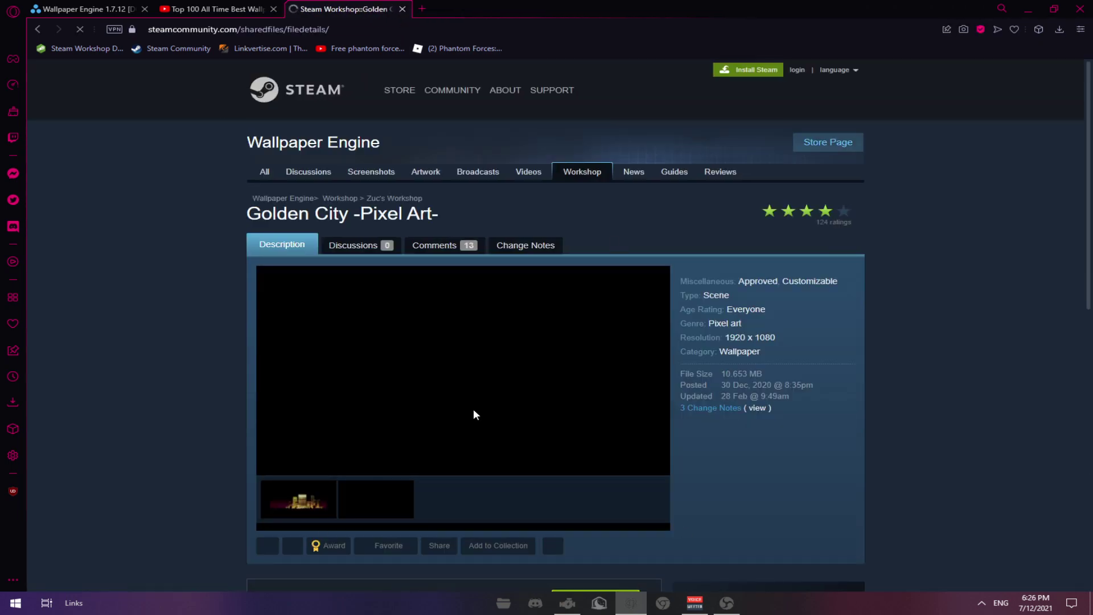
# - Open the bookmarked Steam Workshop Downloader in a new tab beside the Golden City workshop page
pyautogui.scroll(-4, 636, 373)
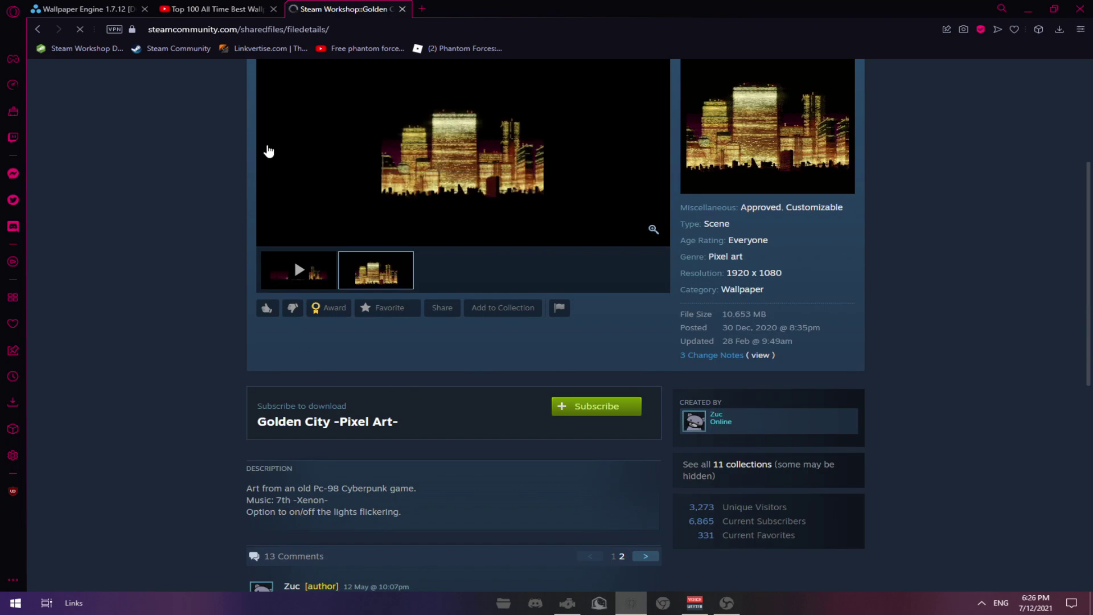
pyautogui.click(422, 9)
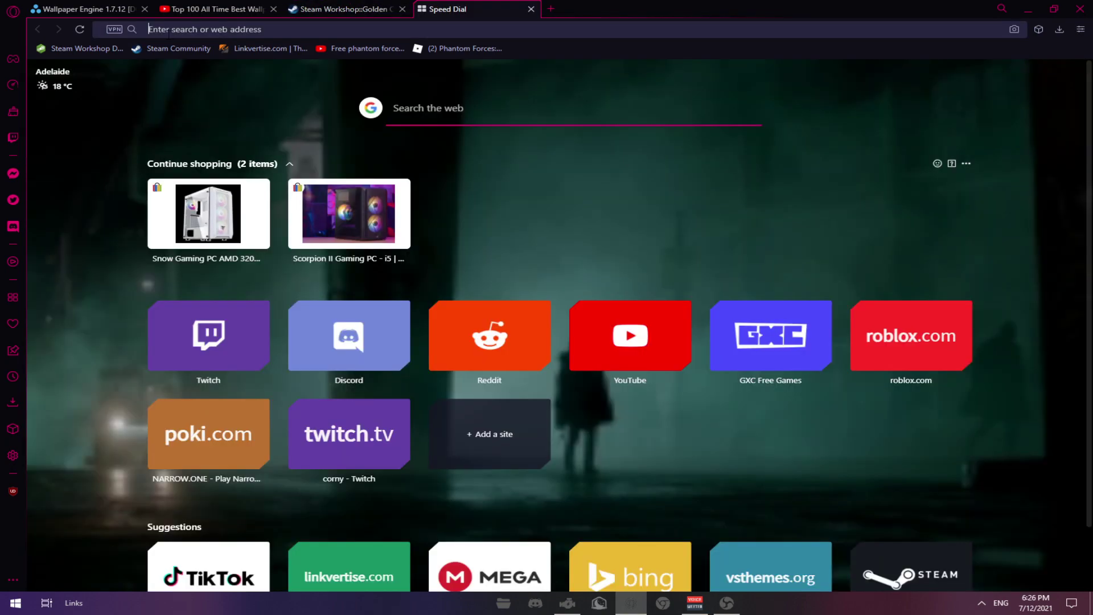
pyautogui.click(83, 49)
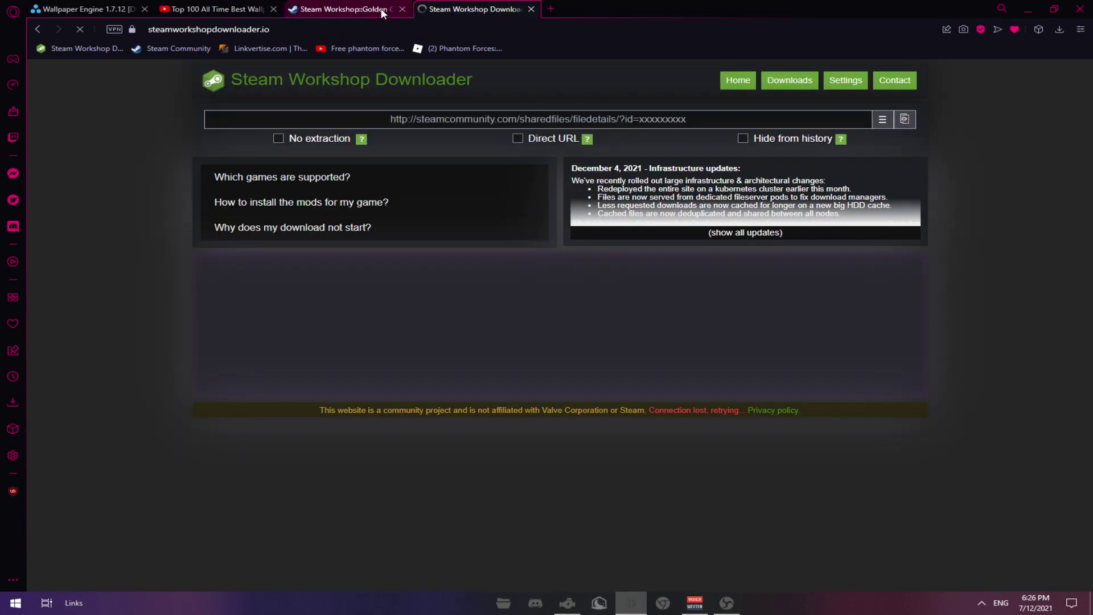
pyautogui.click(381, 10)
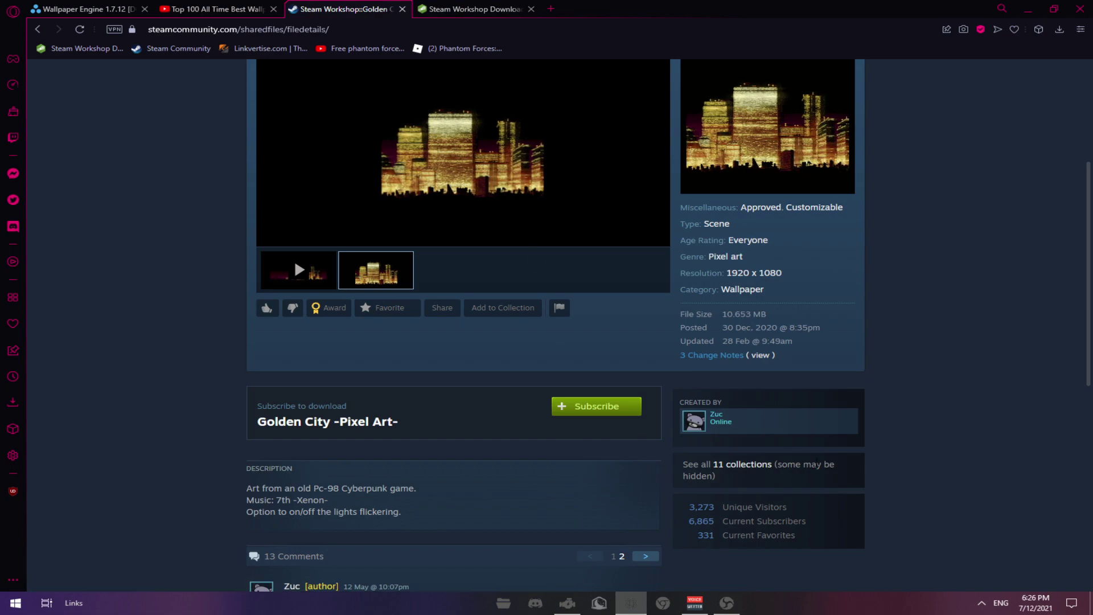
pyautogui.click(470, 10)
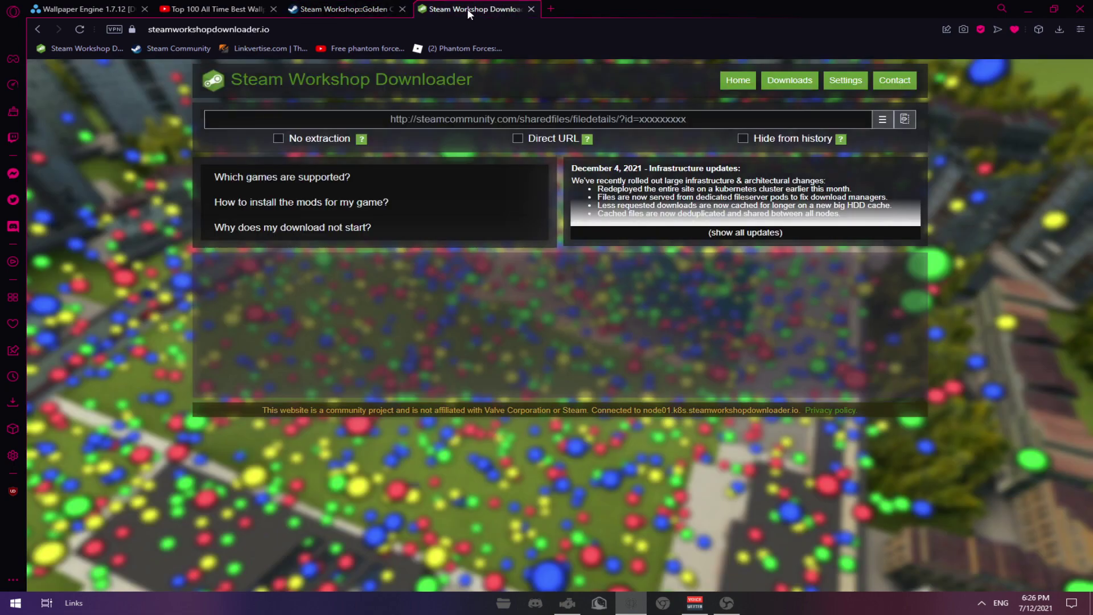
pyautogui.click(371, 6)
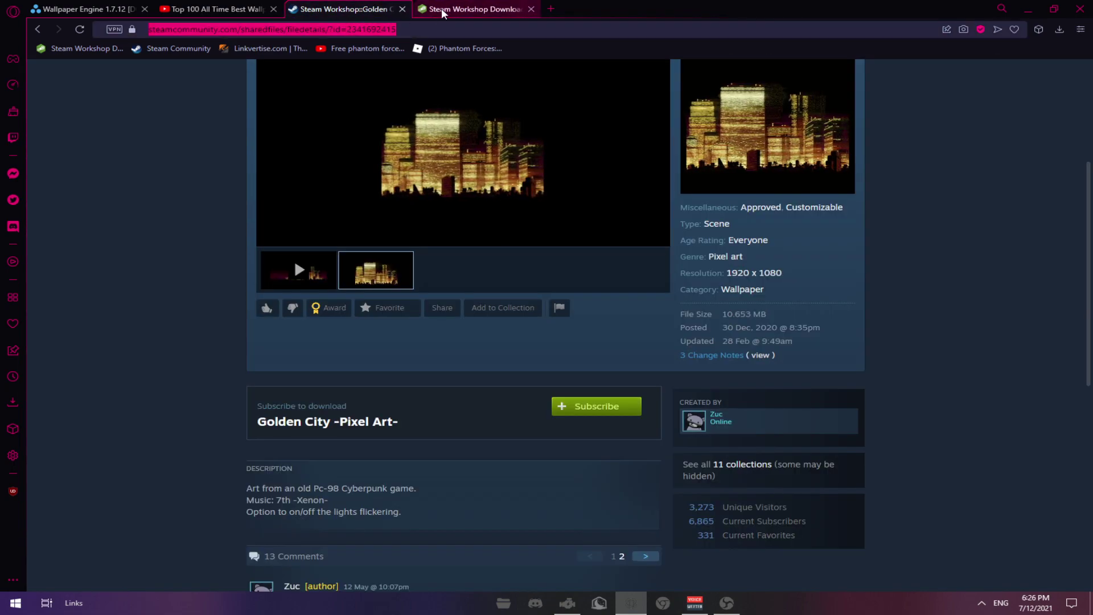
pyautogui.click(470, 10)
pyautogui.click(547, 119)
pyautogui.hotkey('ctrl', 'v')
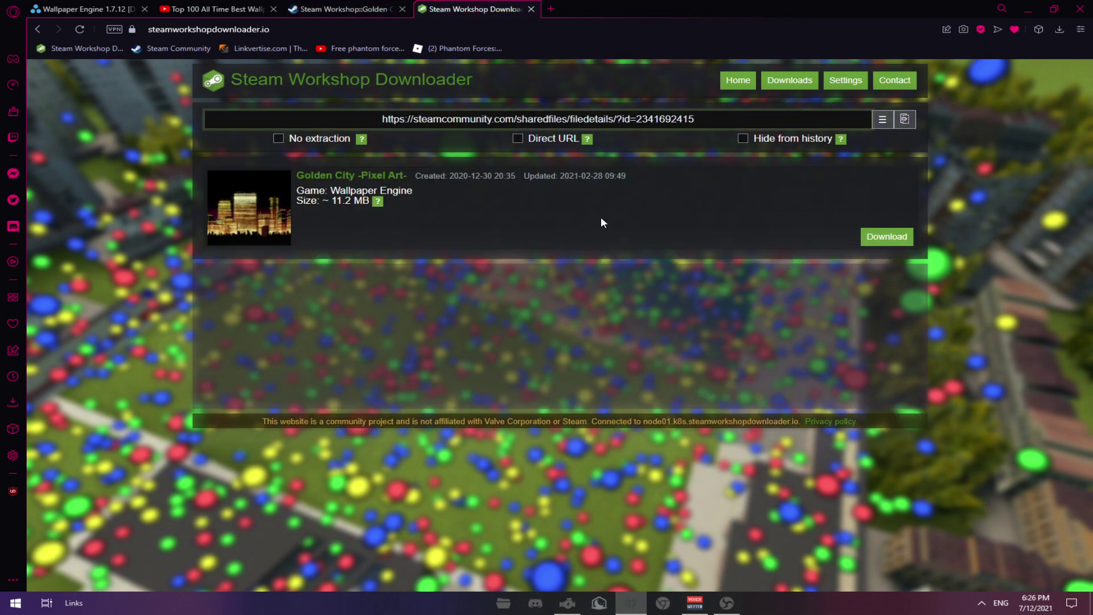
pyautogui.click(891, 237)
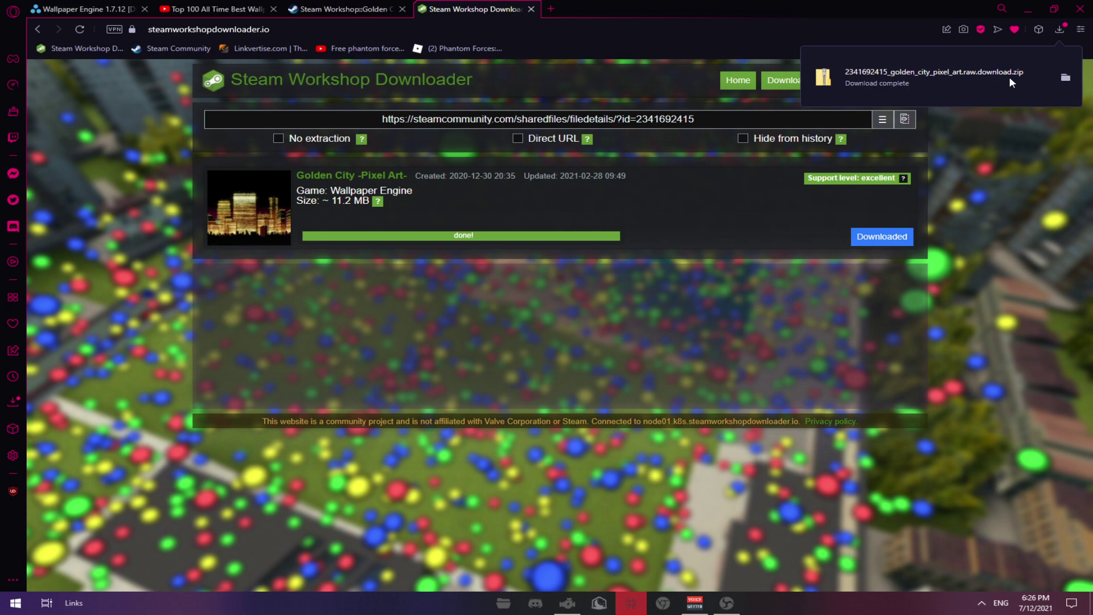
pyautogui.click(1009, 75)
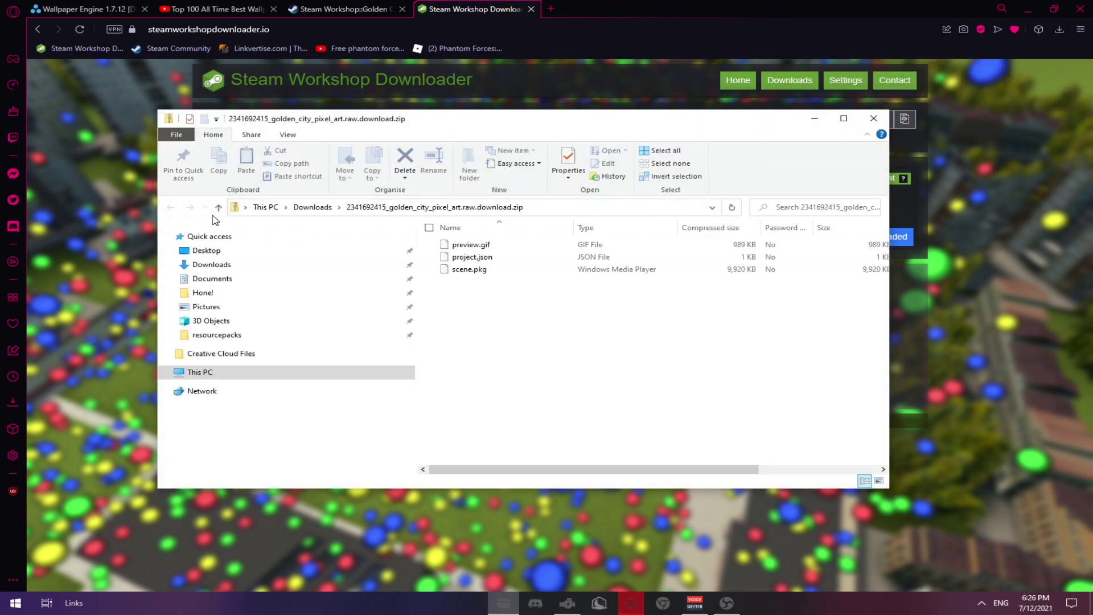
# - Extract the Golden City zip in Downloads into its own folder
pyautogui.click(197, 393)
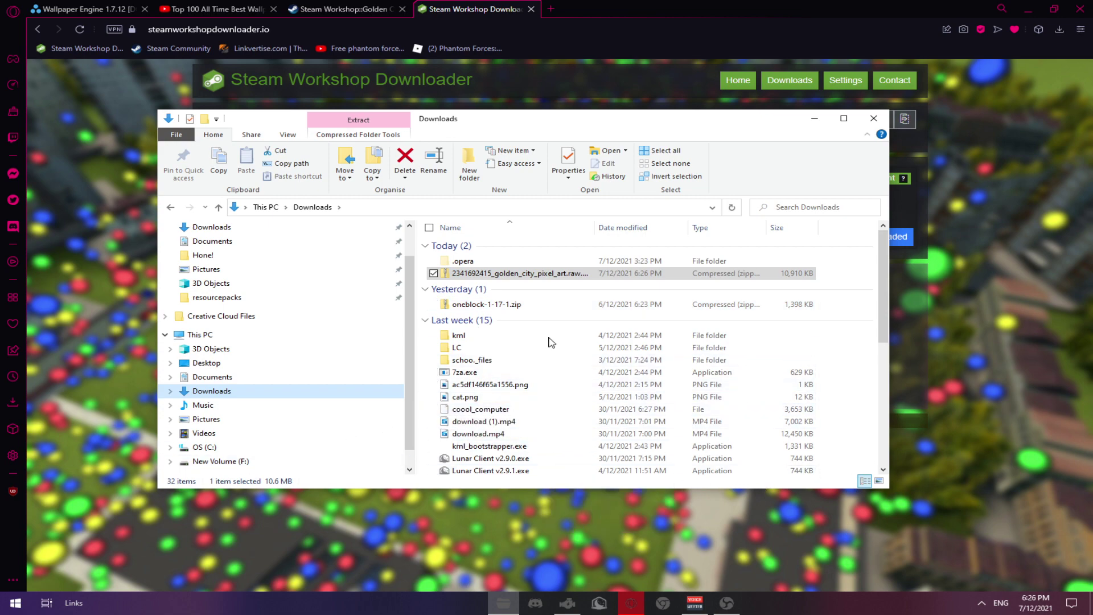
pyautogui.rightClick(494, 278)
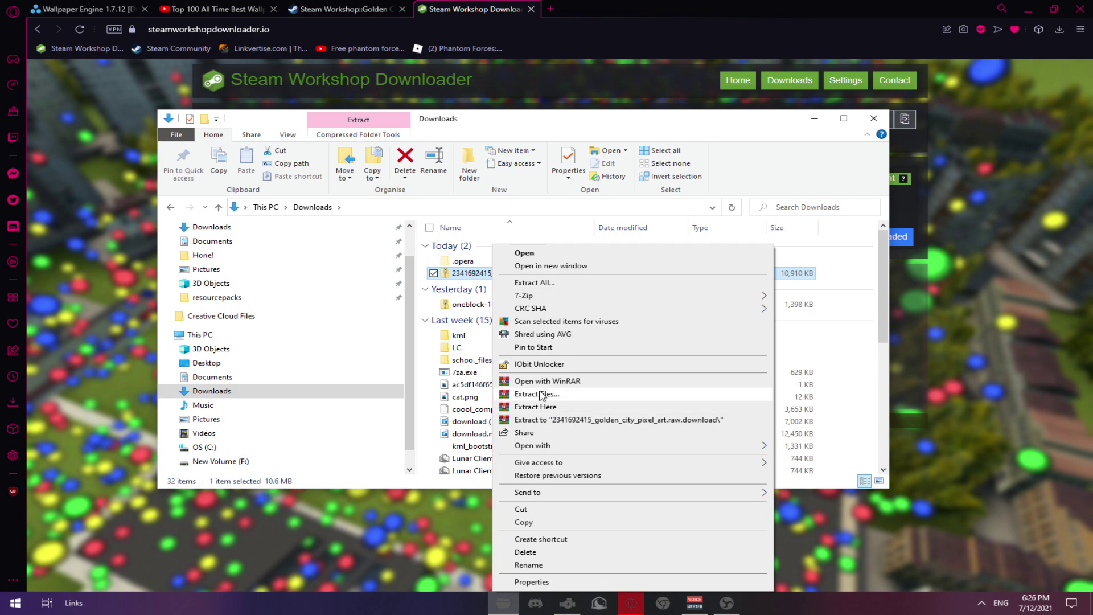
pyautogui.click(573, 422)
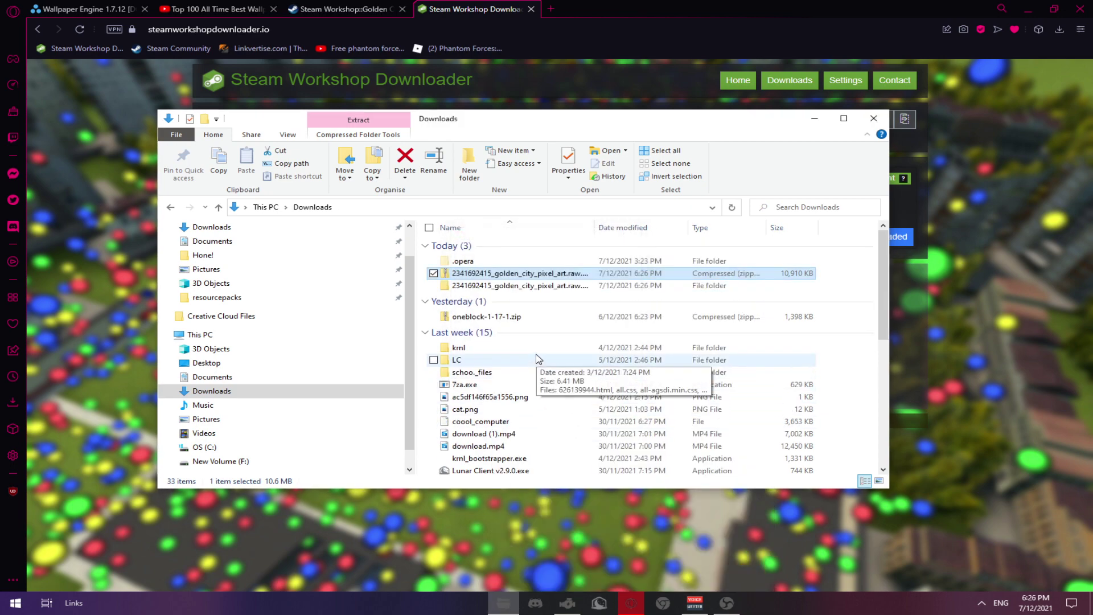
# - Delete the original zip and check the extracted folder holds preview.gif, project.json and scene.pkg
pyautogui.rightClick(556, 279)
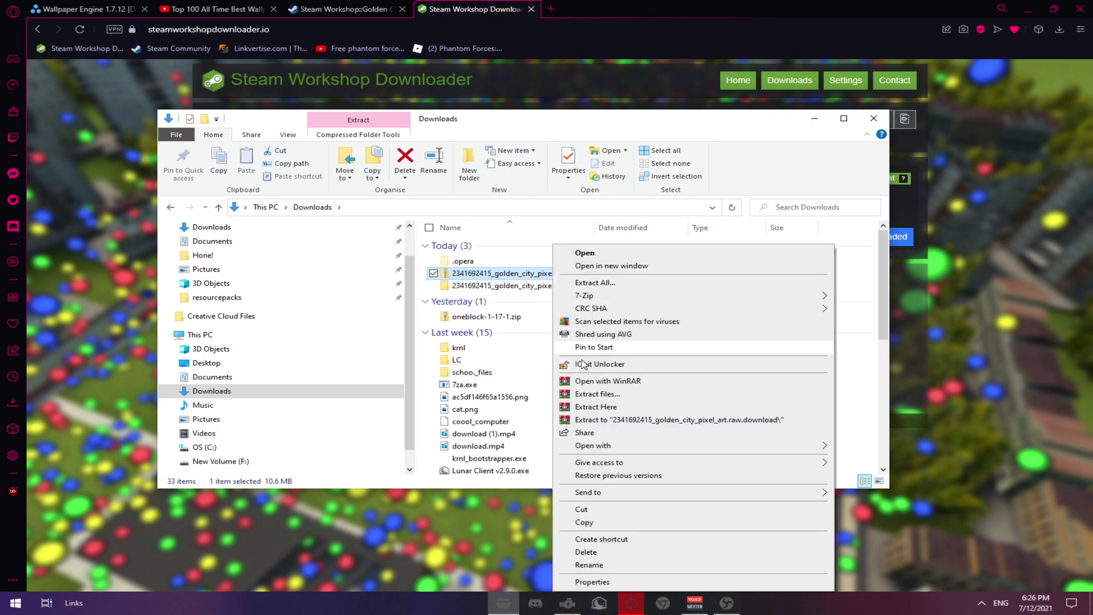
pyautogui.click(605, 553)
pyautogui.click(599, 348)
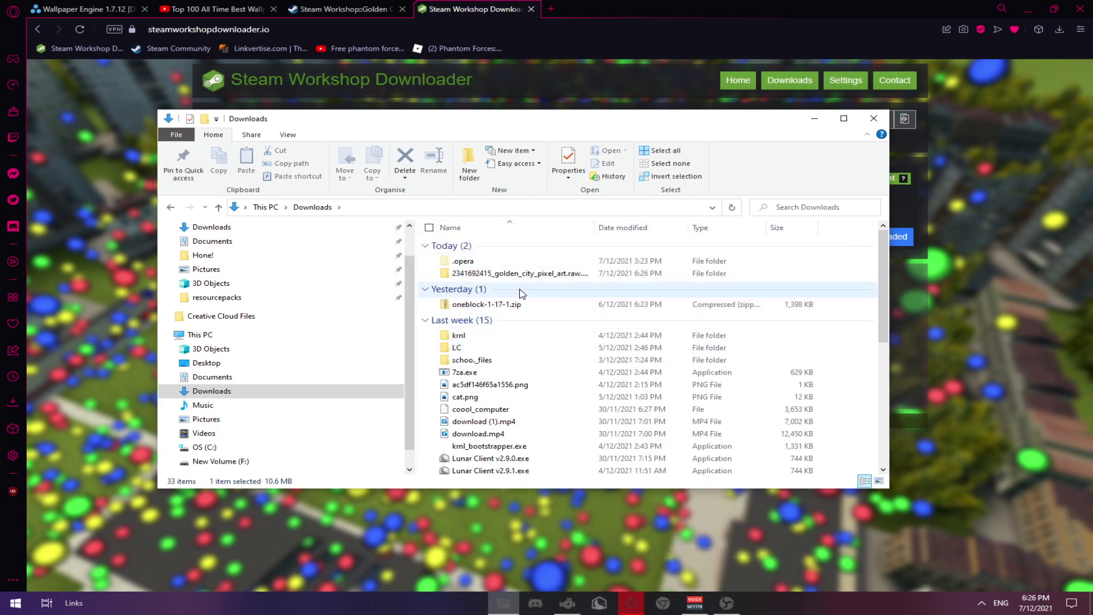
pyautogui.doubleClick(560, 273)
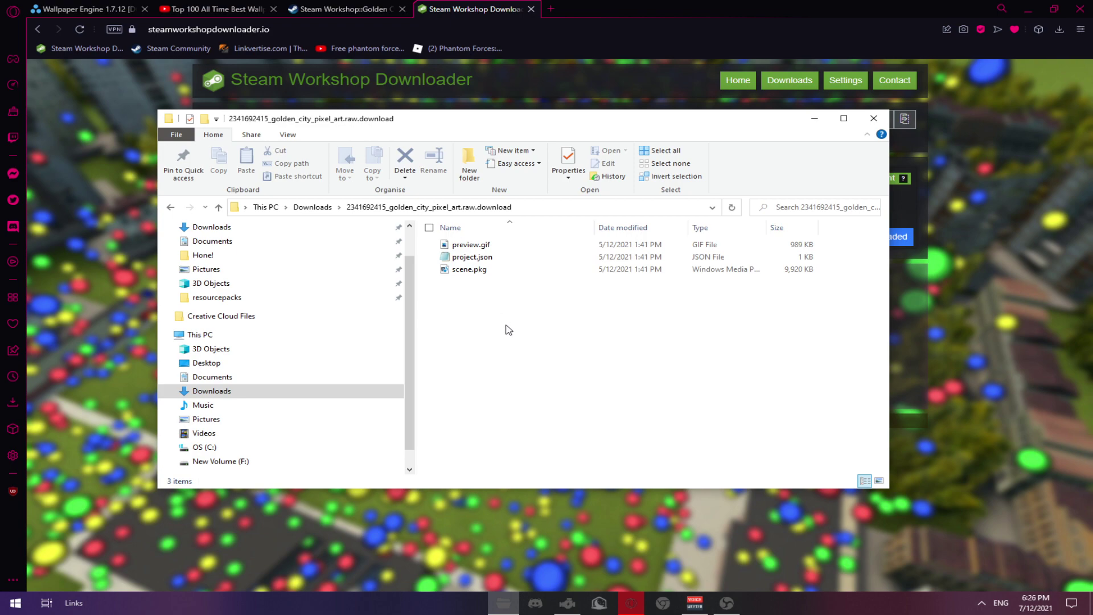
pyautogui.hotkey('alt', 'Left')
# - Bring up Wallpaper Engine, then launch Task Manager from the Start menu search
pyautogui.click(568, 603)
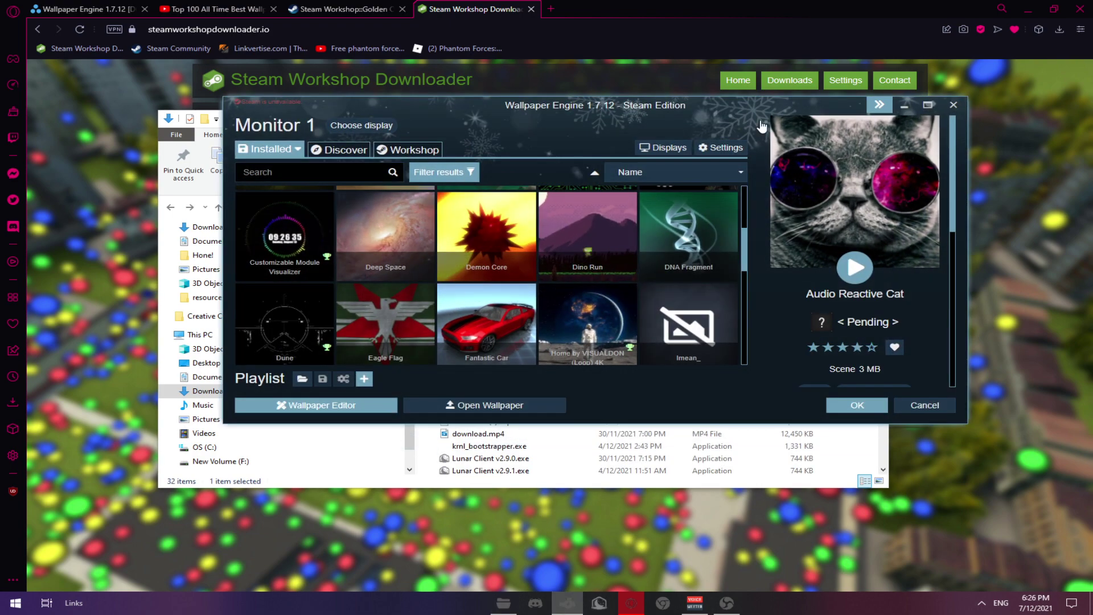
pyautogui.press('super')
pyautogui.write('task manag')
pyautogui.press('Return')
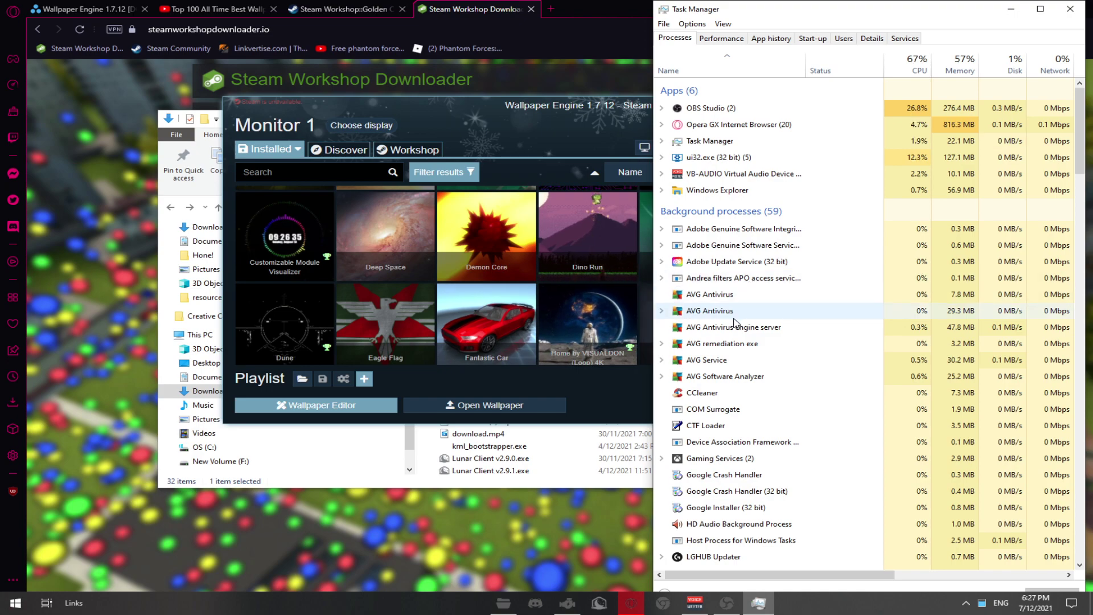
# - Expand ui32.exe in a maximized Task Manager and open its file location, the bin folder
pyautogui.scroll(-2, 733, 339)
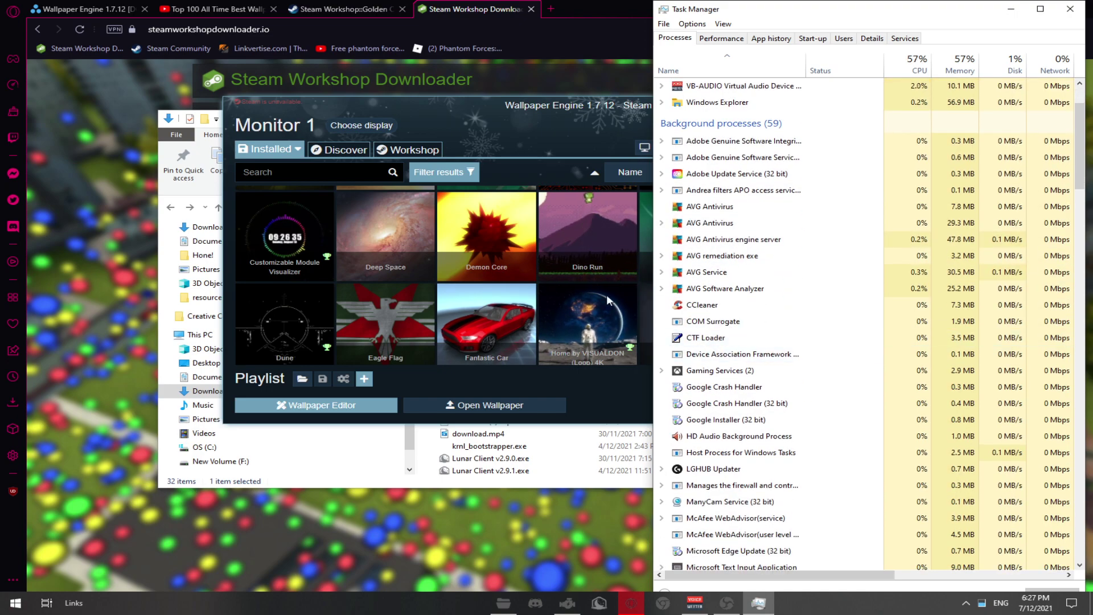
pyautogui.scroll(2, 821, 405)
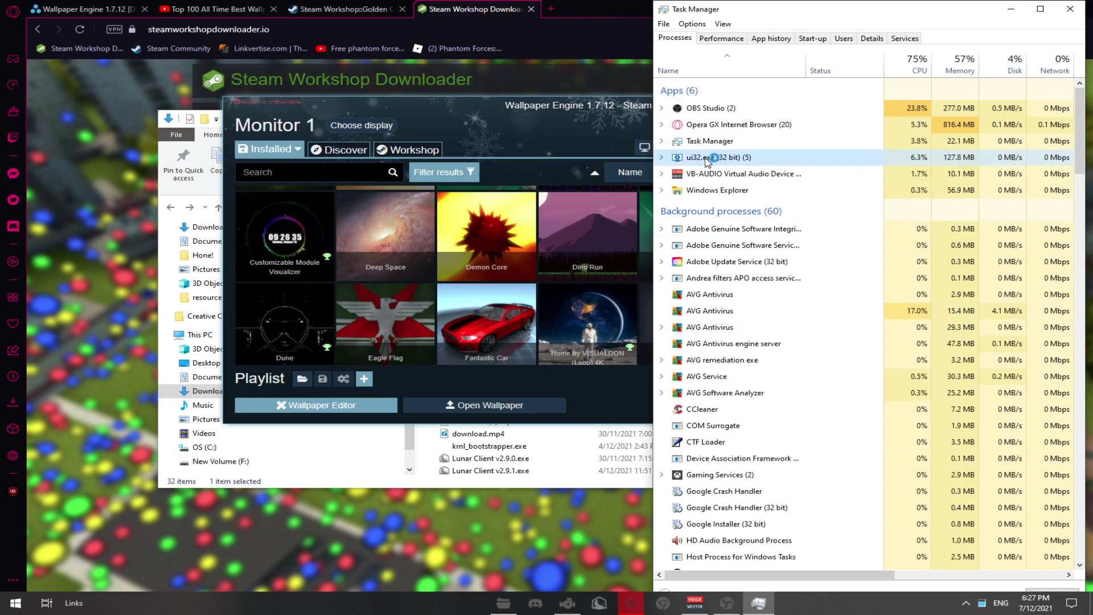
pyautogui.click(663, 157)
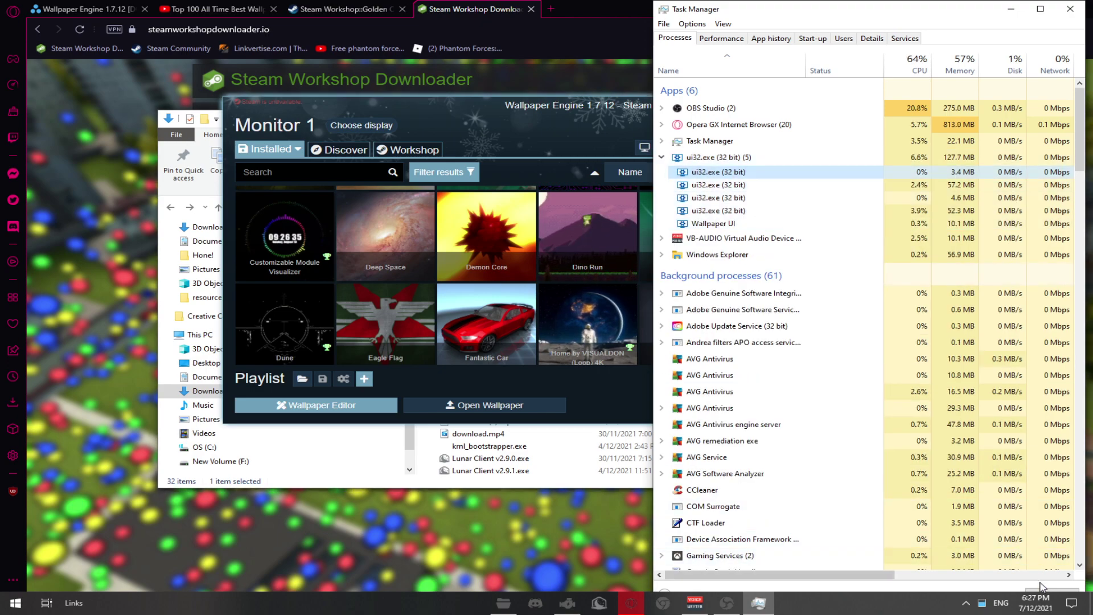
pyautogui.moveTo(909, 9); pyautogui.dragTo(740, 0)
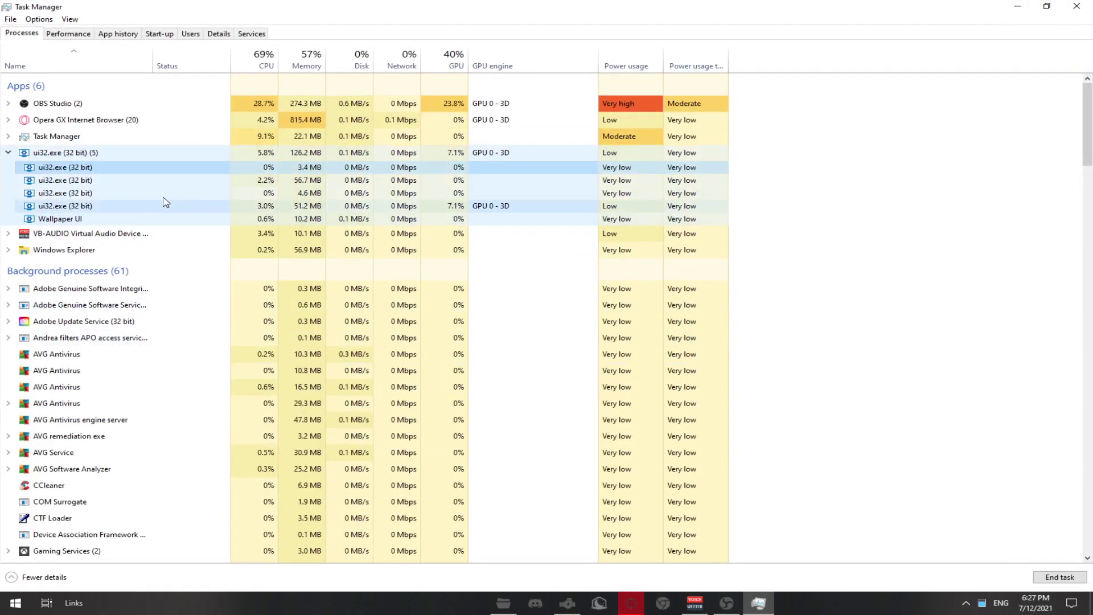
pyautogui.rightClick(87, 173)
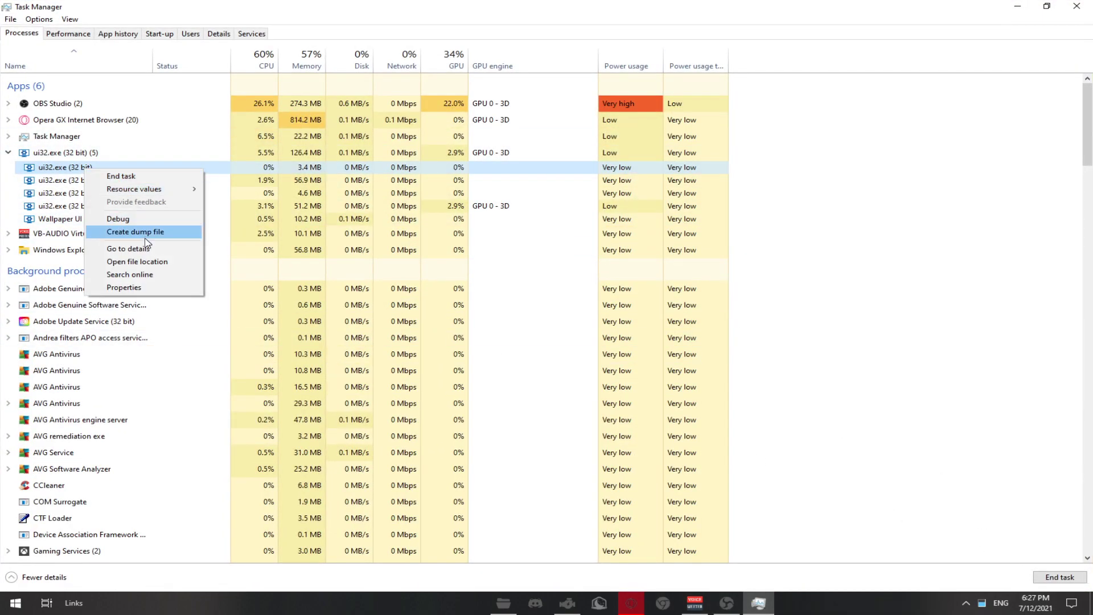
pyautogui.click(157, 262)
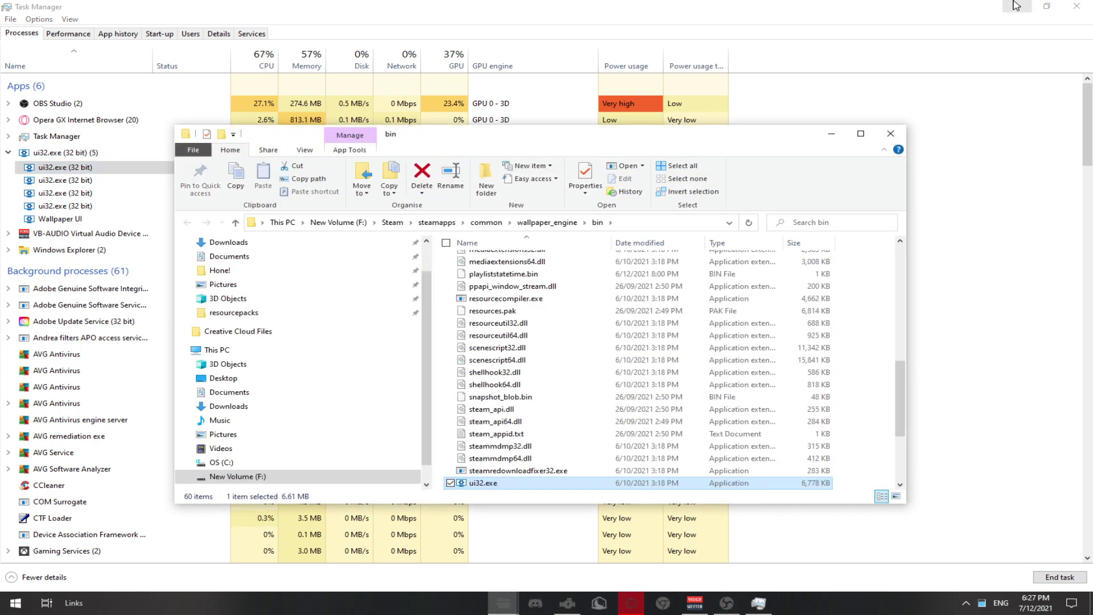
# - Navigate from bin to wallpaper_engine\projects\defaultprojects in File Explorer
pyautogui.click(544, 222)
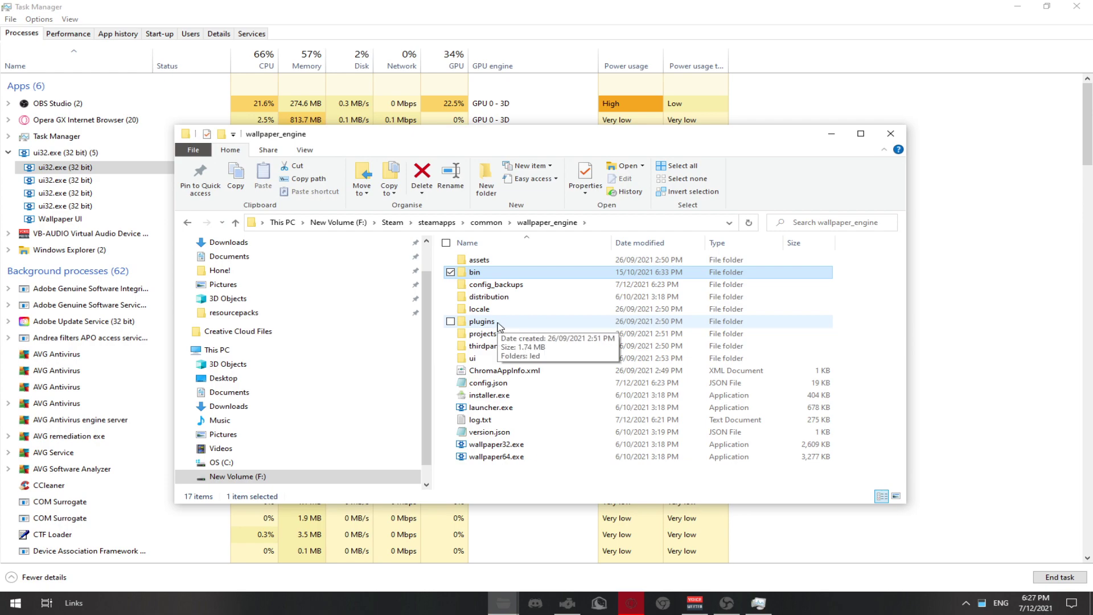
pyautogui.doubleClick(510, 323)
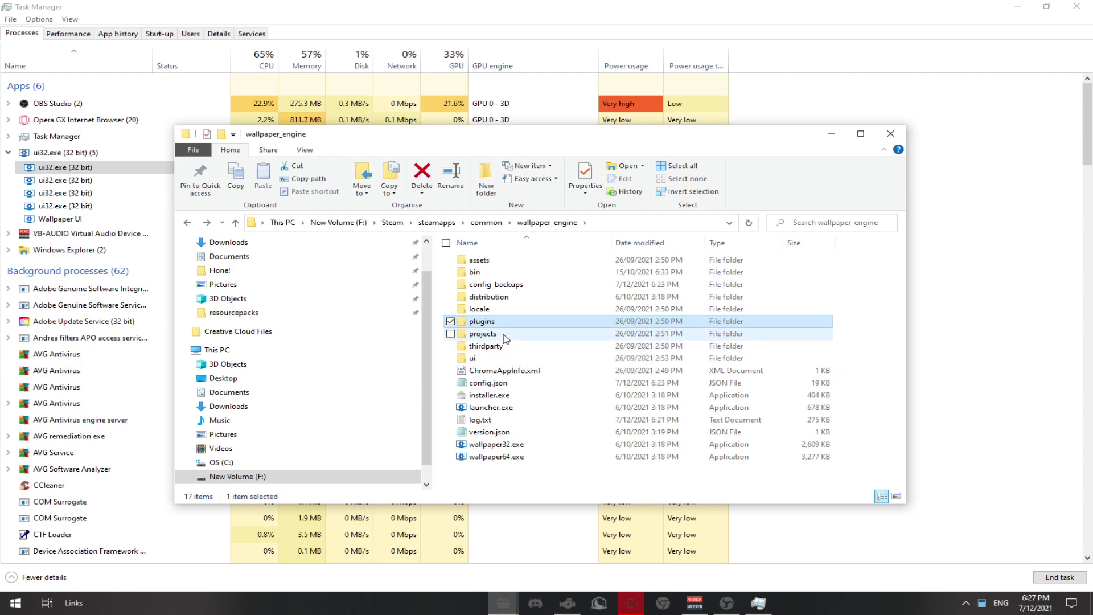
pyautogui.doubleClick(504, 336)
pyautogui.doubleClick(506, 285)
pyautogui.hotkey('alt', 'Left')
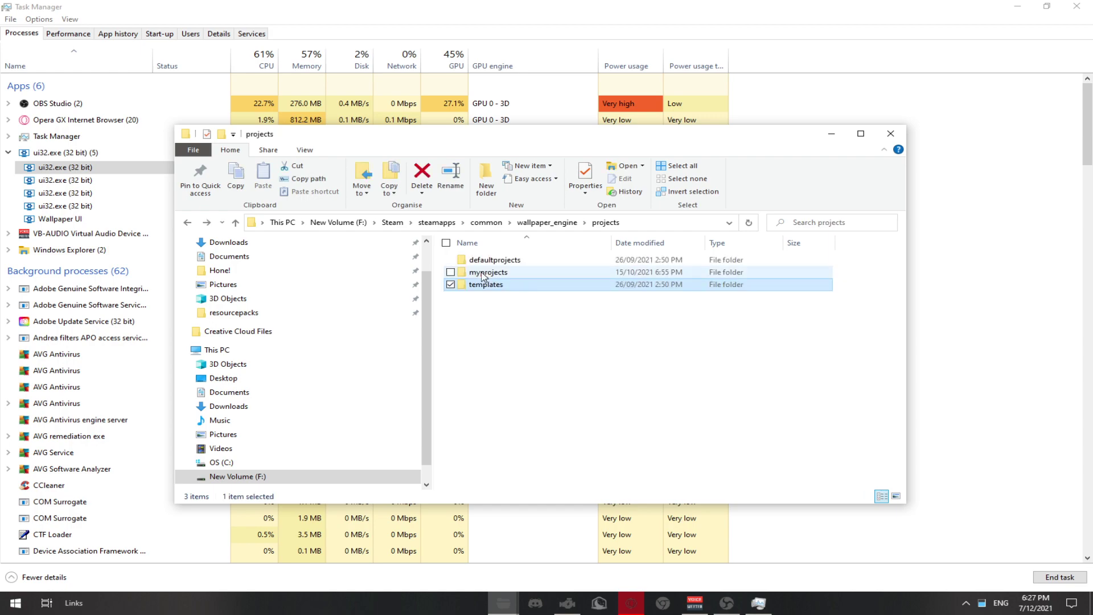
pyautogui.click(506, 275)
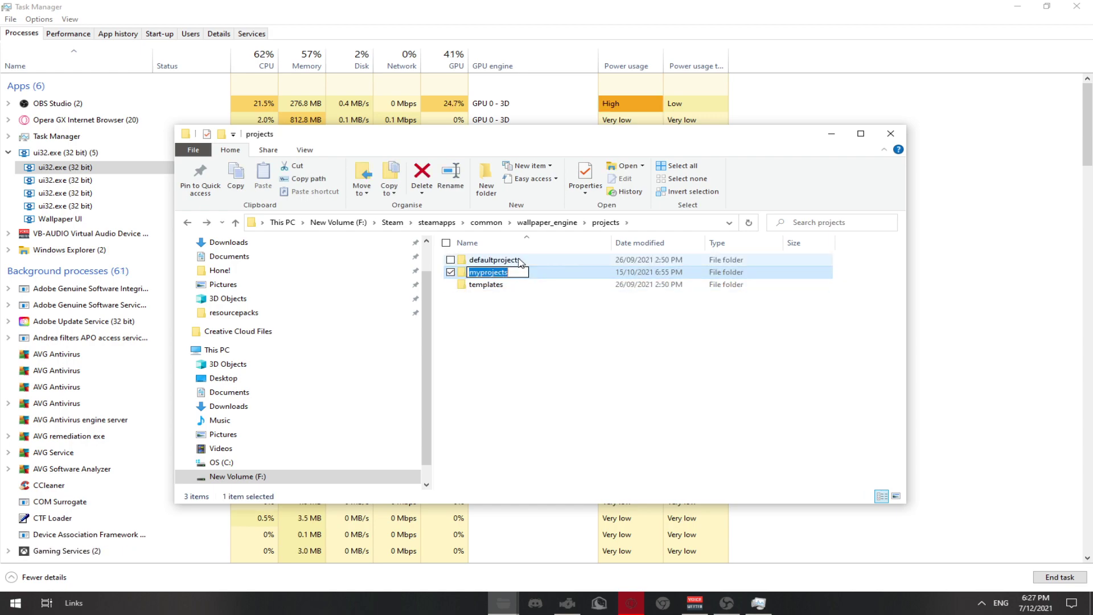
pyautogui.doubleClick(520, 262)
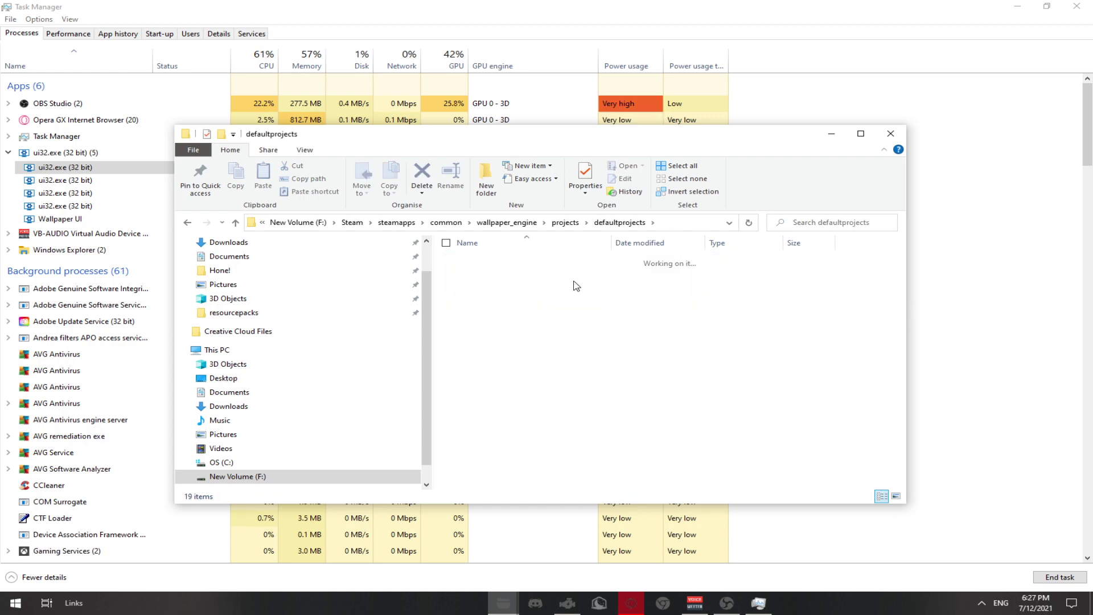
pyautogui.hotkey('alt', 'Left')
pyautogui.hotkey('alt', 'Right')
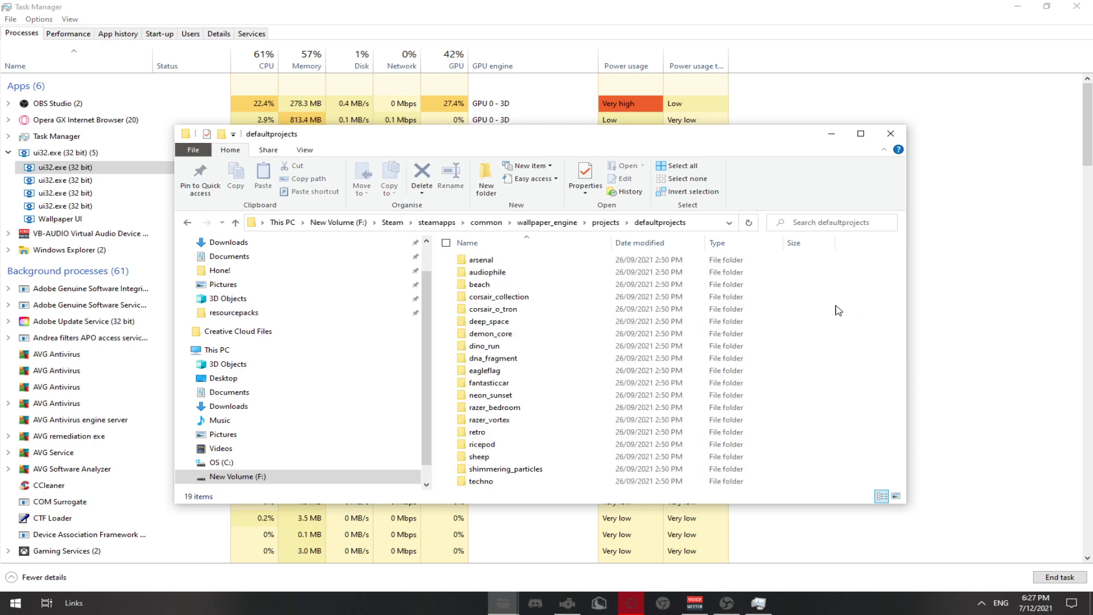
# - Copy the Golden City folder from Downloads into defaultprojects
pyautogui.moveTo(709, 139); pyautogui.dragTo(887, 21)
pyautogui.moveTo(501, 598)
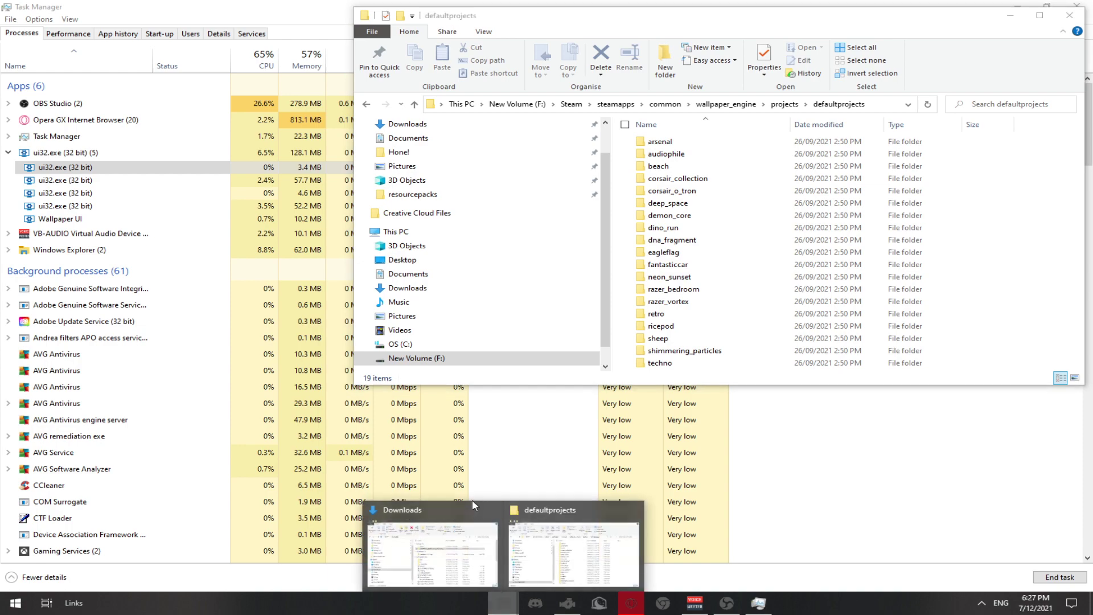
pyautogui.click(439, 544)
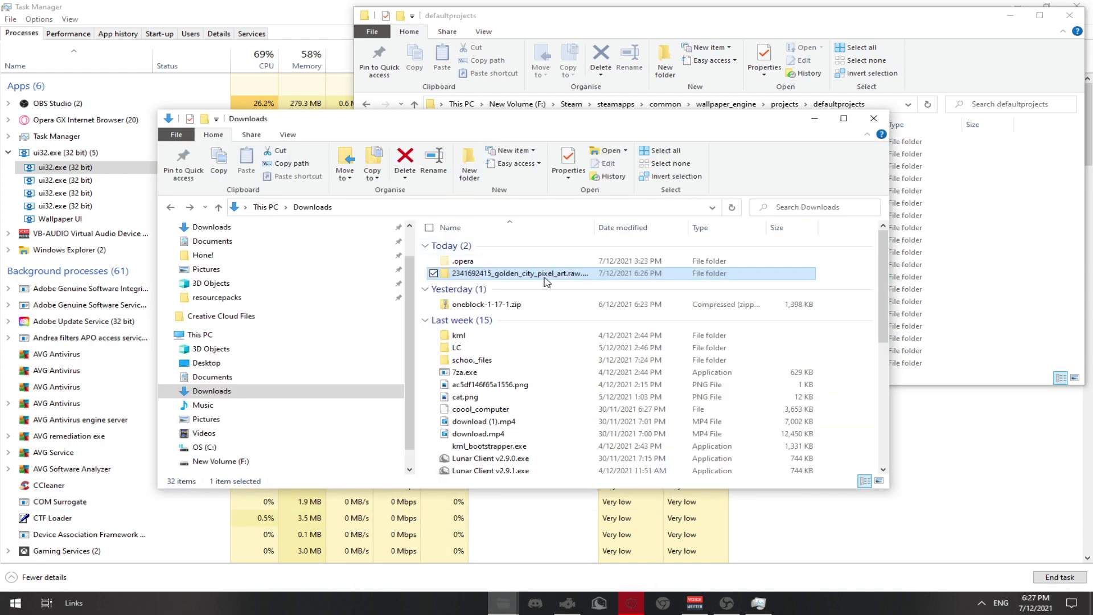
pyautogui.moveTo(911, 198); pyautogui.dragTo(1058, 176)
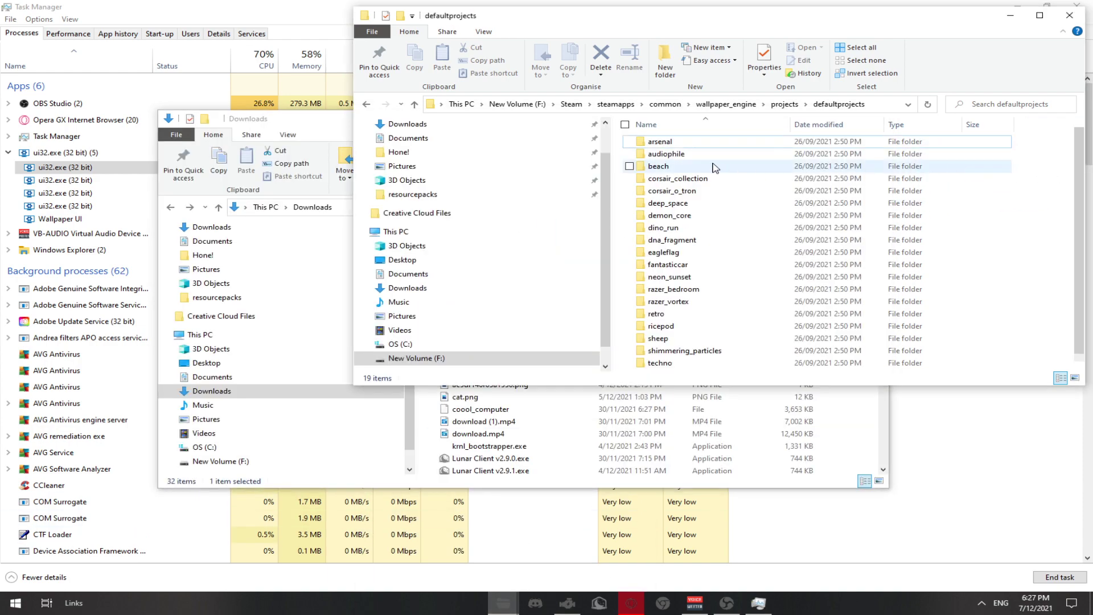
# - Close the defaultprojects and Downloads windows and Task Manager
pyautogui.click(1068, 17)
pyautogui.click(874, 119)
pyautogui.click(1077, 5)
# - Close Wallpaper Engine from its system tray icon
pyautogui.click(981, 603)
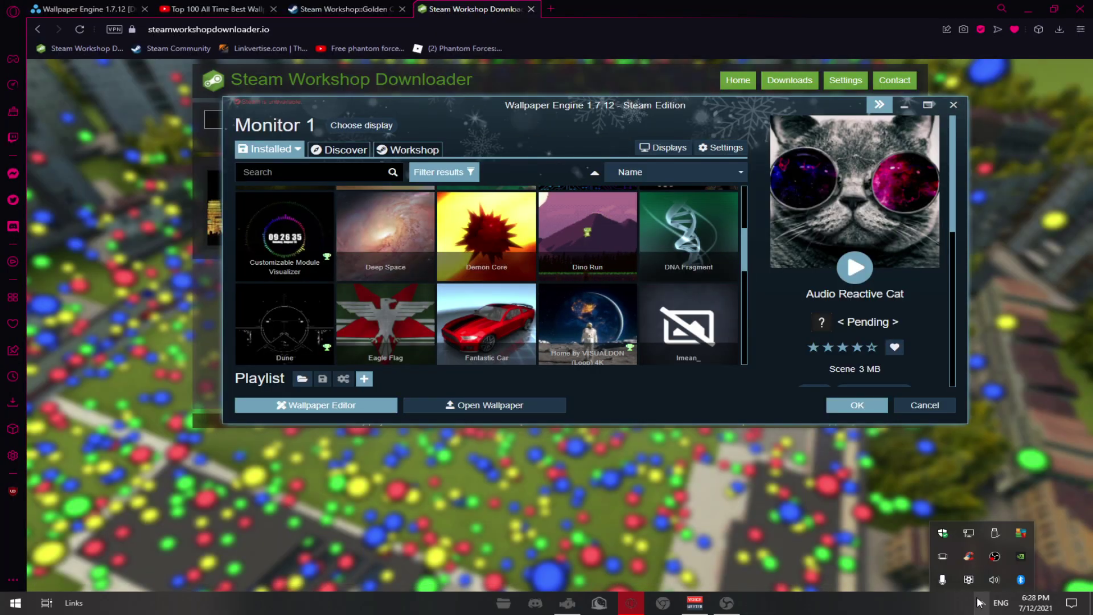
pyautogui.rightClick(968, 580)
pyautogui.click(988, 572)
# - Minimize Opera and reopen Wallpaper Engine from the taskbar
pyautogui.click(1028, 9)
pyautogui.moveTo(419, 191); pyautogui.dragTo(948, 300)
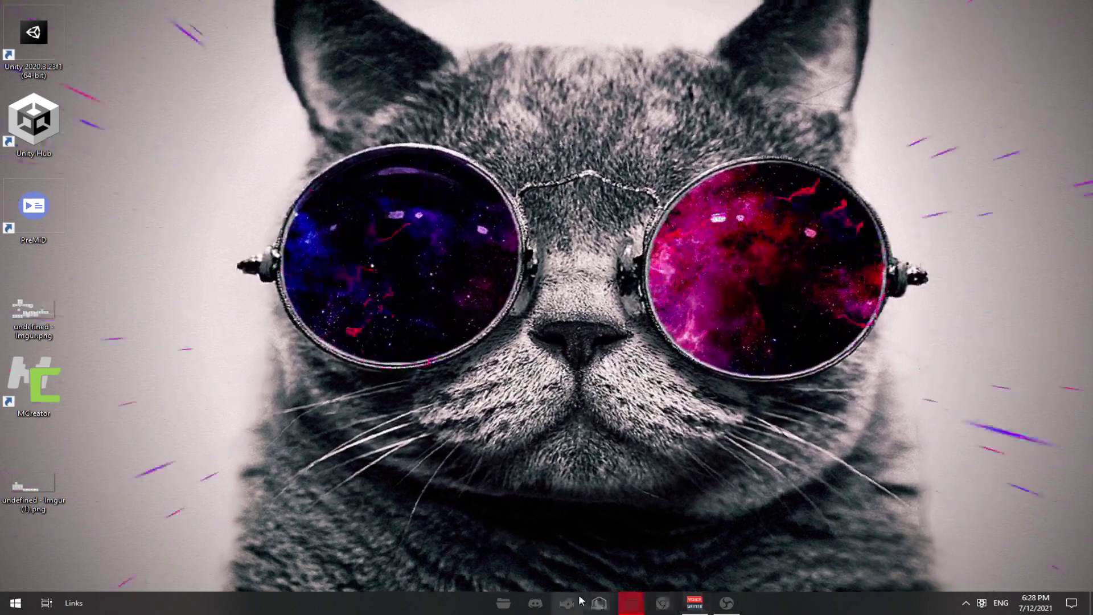
pyautogui.click(580, 601)
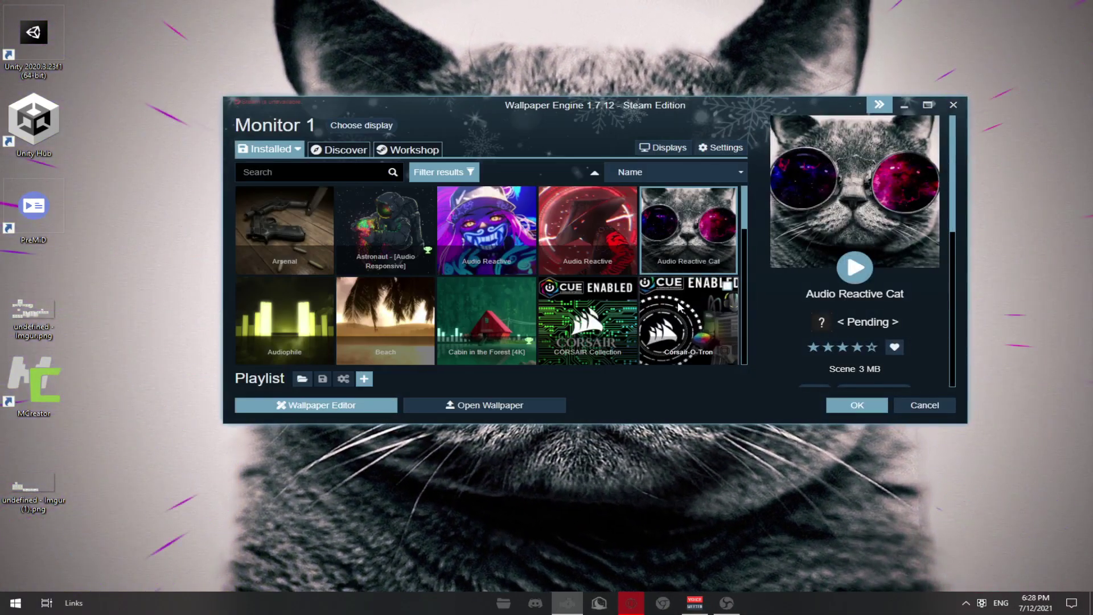
# - Apply Golden City -Pixel Art- as wallpaper, set its volume to 0, and minimize the window
pyautogui.scroll(-5, 600, 313)
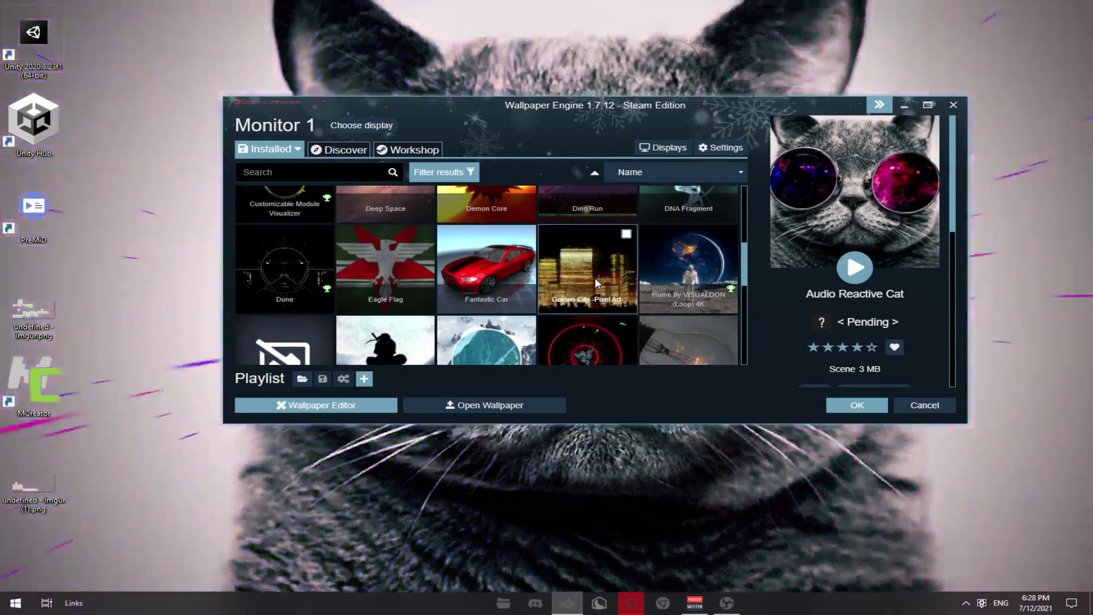
pyautogui.click(596, 278)
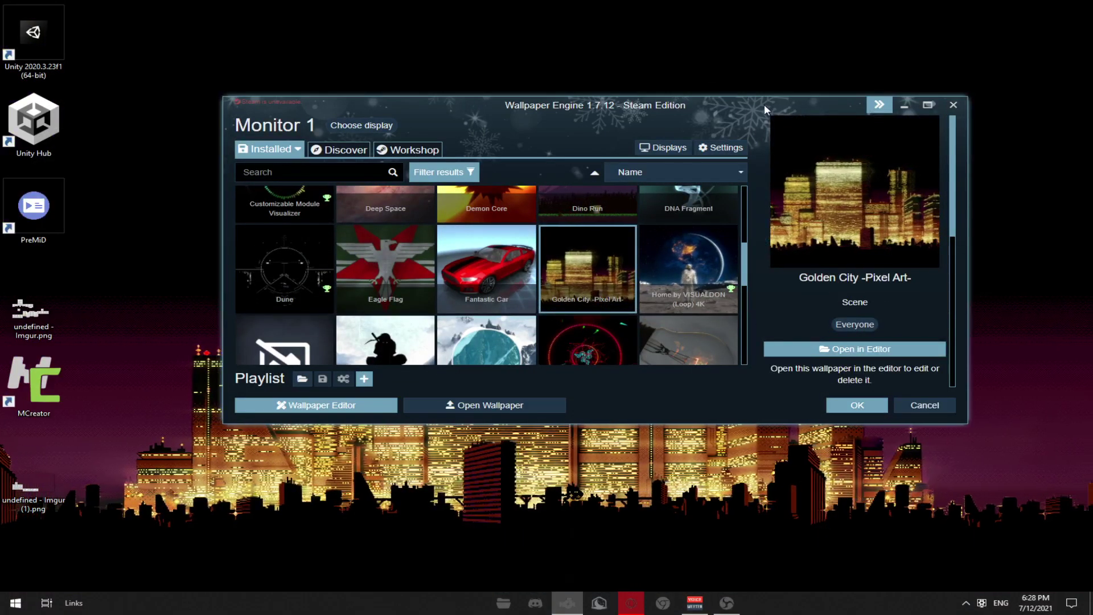
pyautogui.moveTo(755, 114); pyautogui.dragTo(715, 199)
pyautogui.scroll(-3, 810, 421)
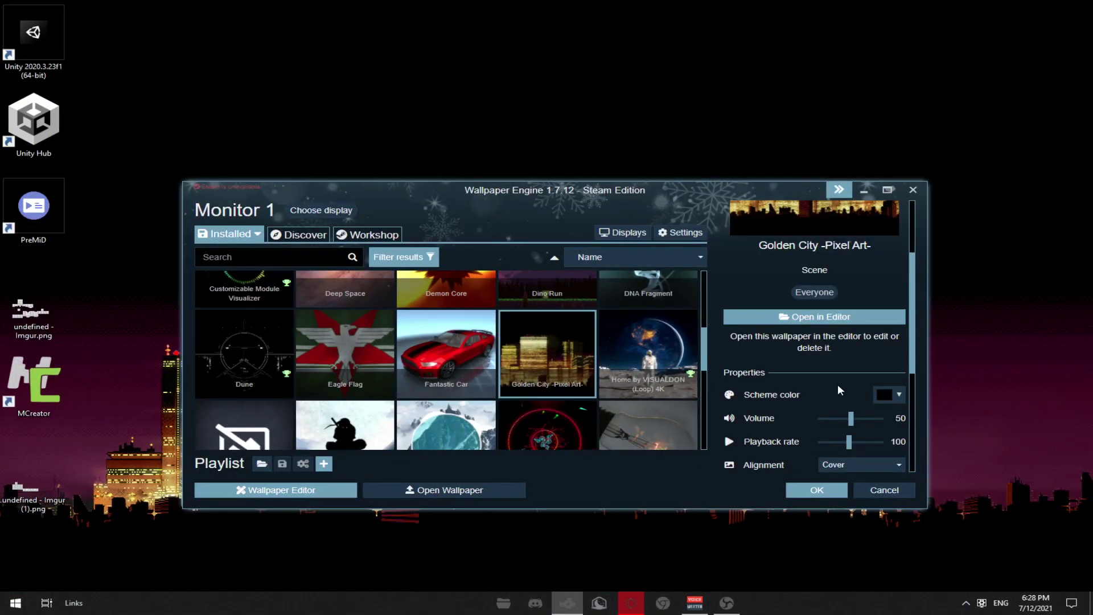
pyautogui.moveTo(699, 196); pyautogui.dragTo(475, 541)
pyautogui.moveTo(390, 151); pyautogui.dragTo(805, 370)
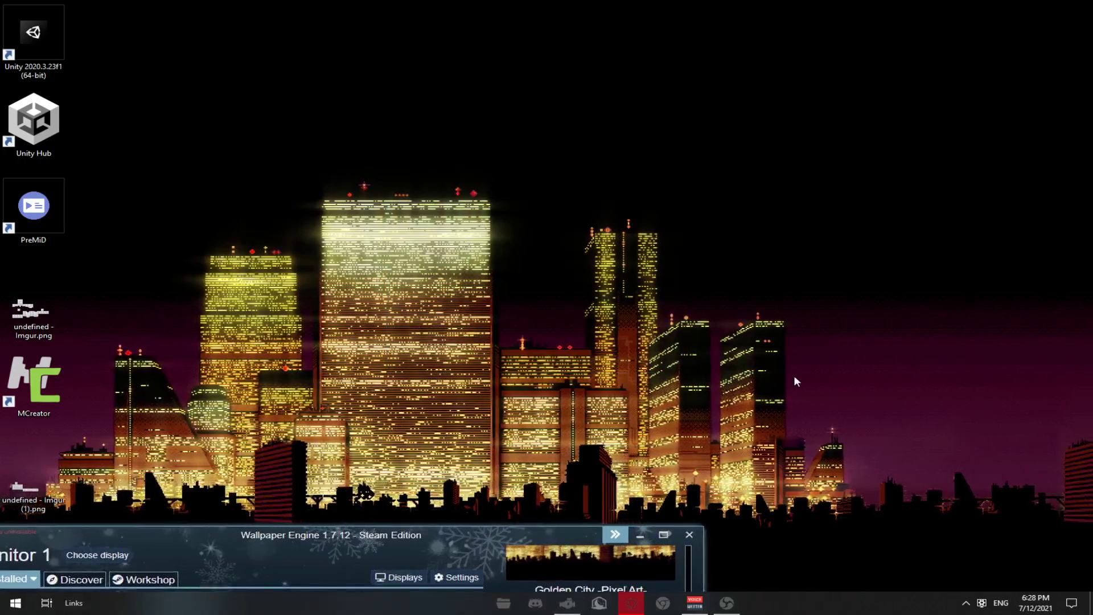
pyautogui.moveTo(544, 540); pyautogui.dragTo(769, 91)
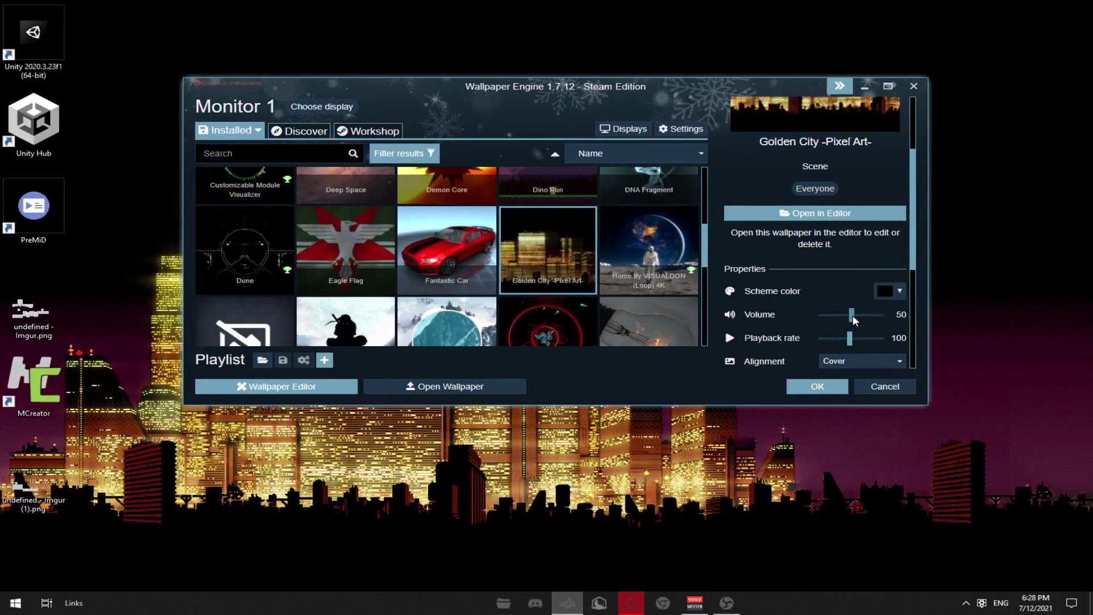
pyautogui.moveTo(851, 315); pyautogui.dragTo(820, 315)
pyautogui.click(864, 86)
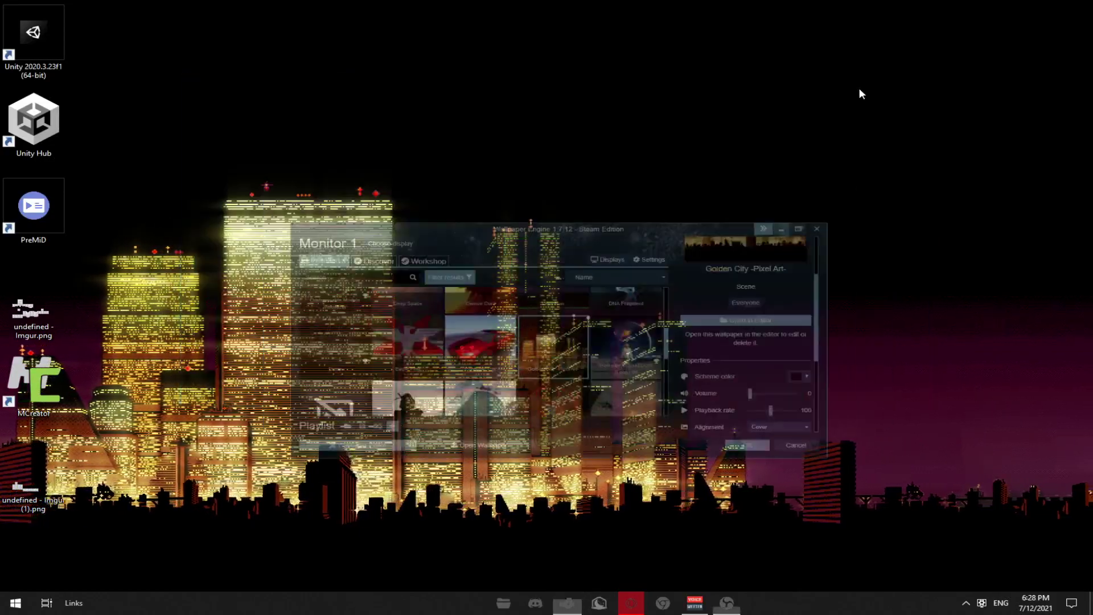
# - Restore Wallpaper Engine on the Discover page and dismiss the Steam connection error
pyautogui.click(568, 605)
pyautogui.click(310, 128)
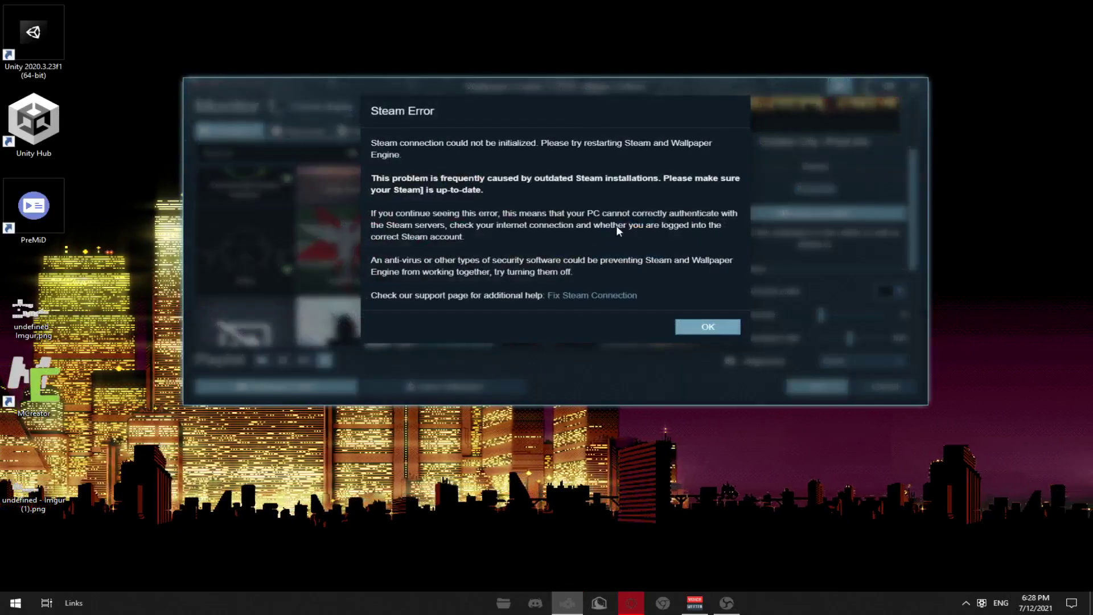
pyautogui.click(719, 326)
# - Launch Steam from Windows search
pyautogui.press('super')
pyautogui.write('steam')
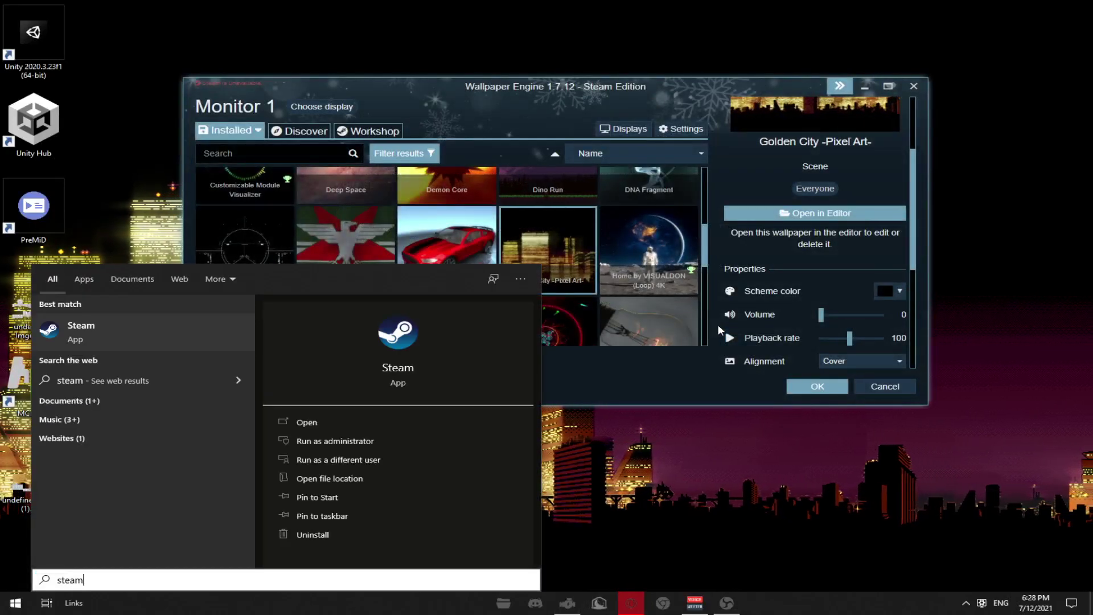
pyautogui.press('Return')
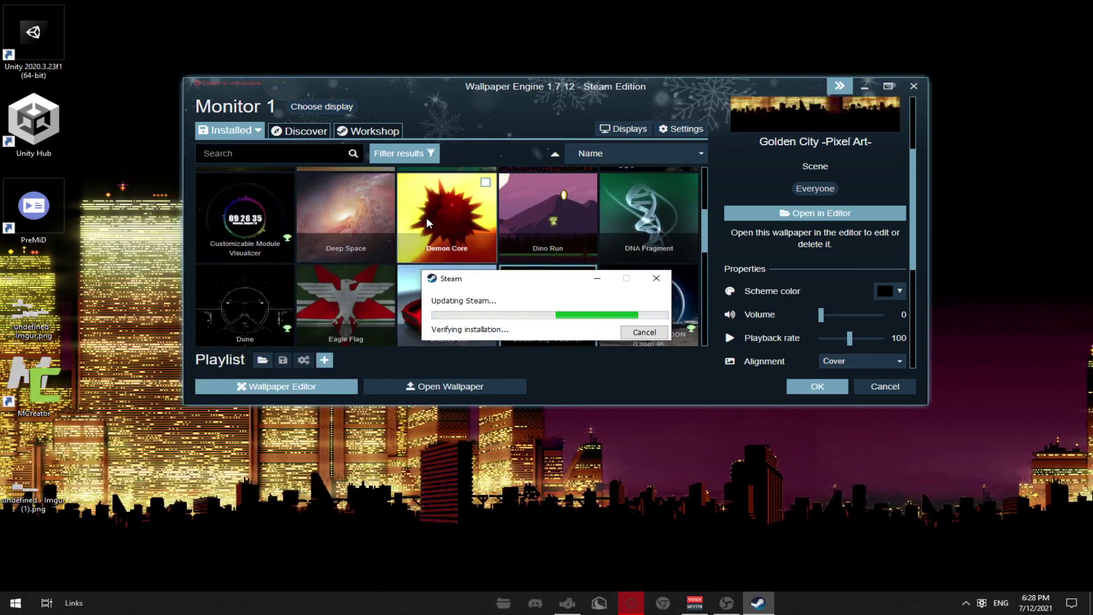
pyautogui.scroll(2, 412, 197)
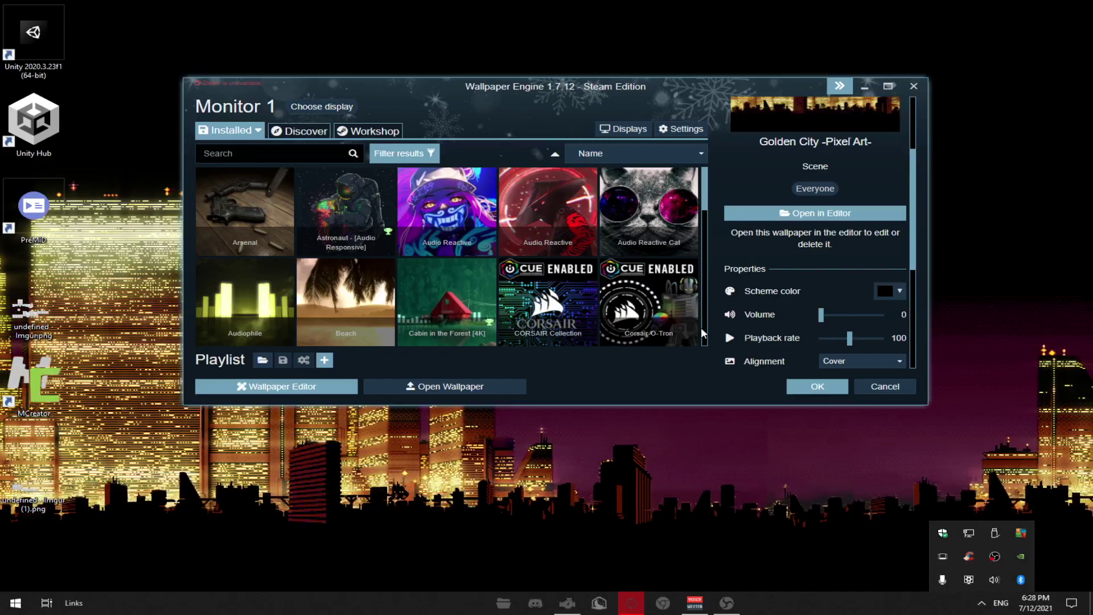
pyautogui.scroll(-10, 701, 332)
pyautogui.scroll(-3, 767, 255)
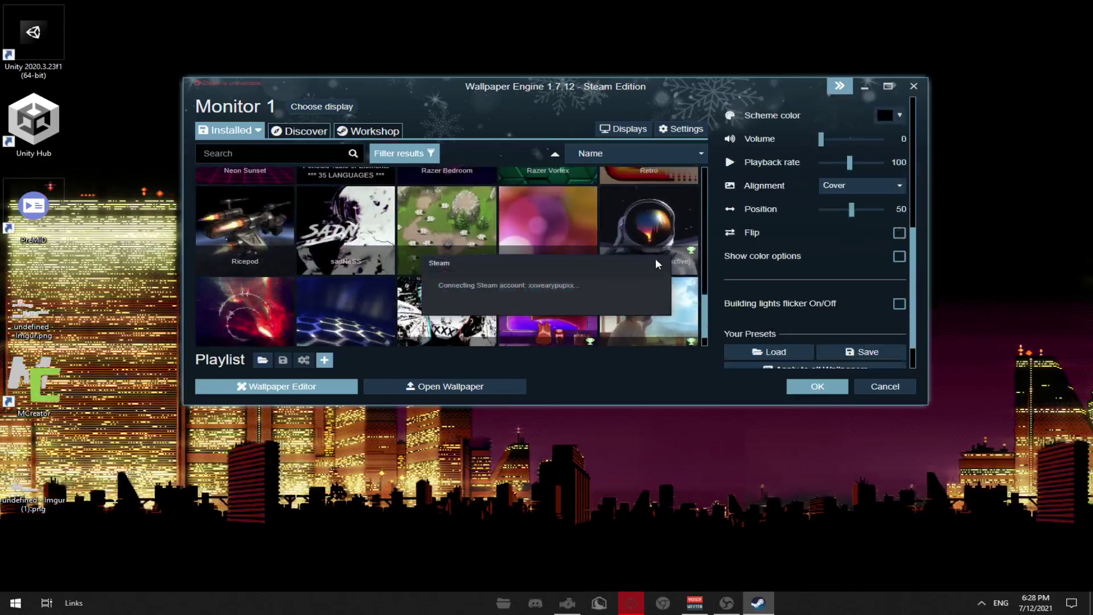
pyautogui.scroll(-1, 626, 233)
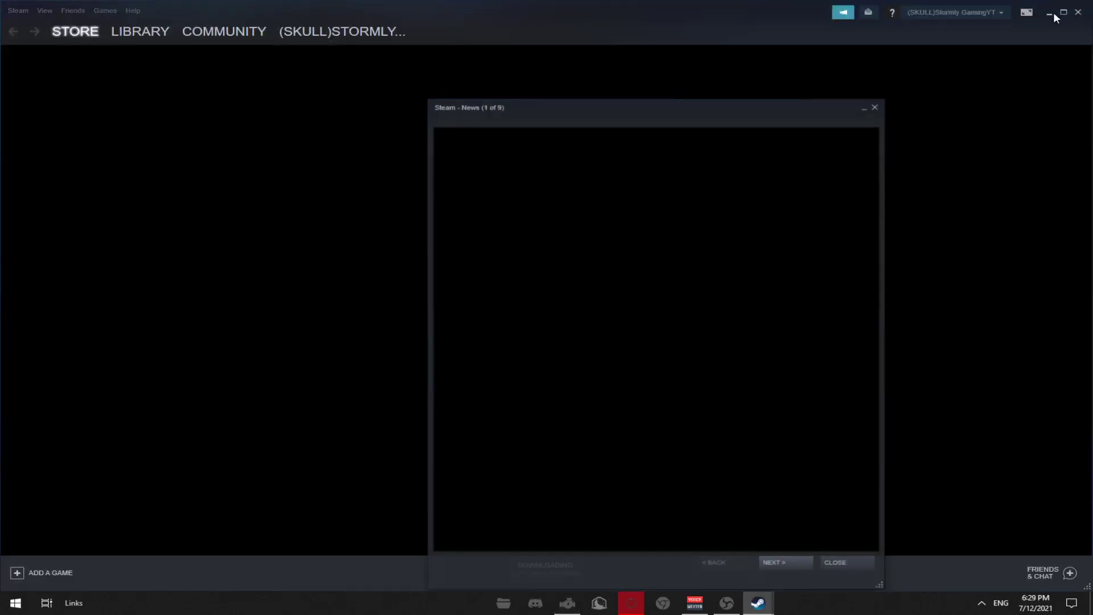
# - Minimize Steam, close its news popup, and dismiss the connection error again
pyautogui.click(1054, 11)
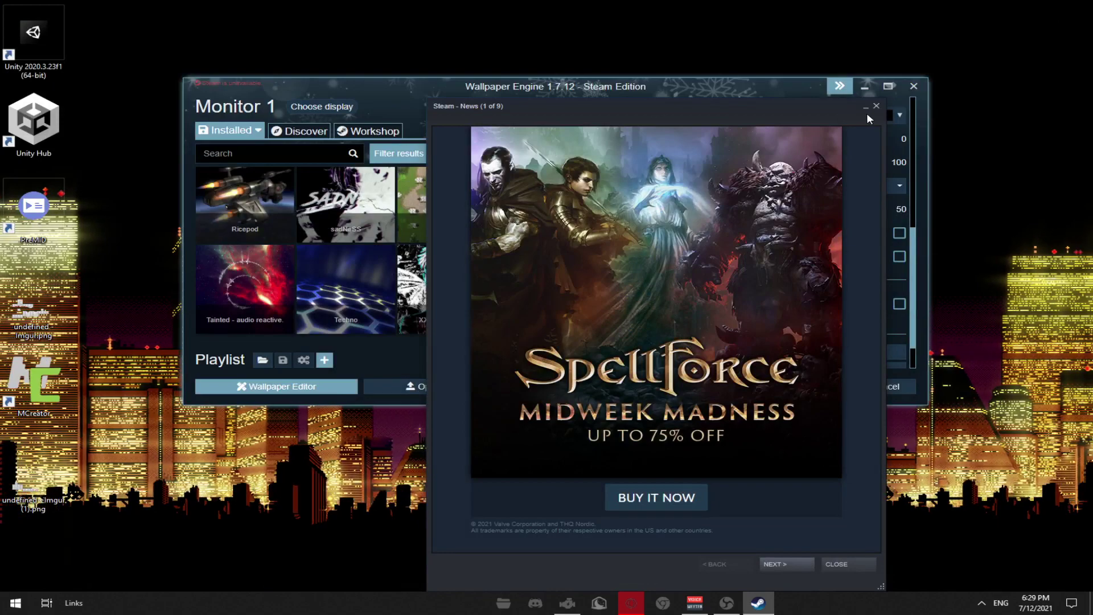
pyautogui.click(866, 107)
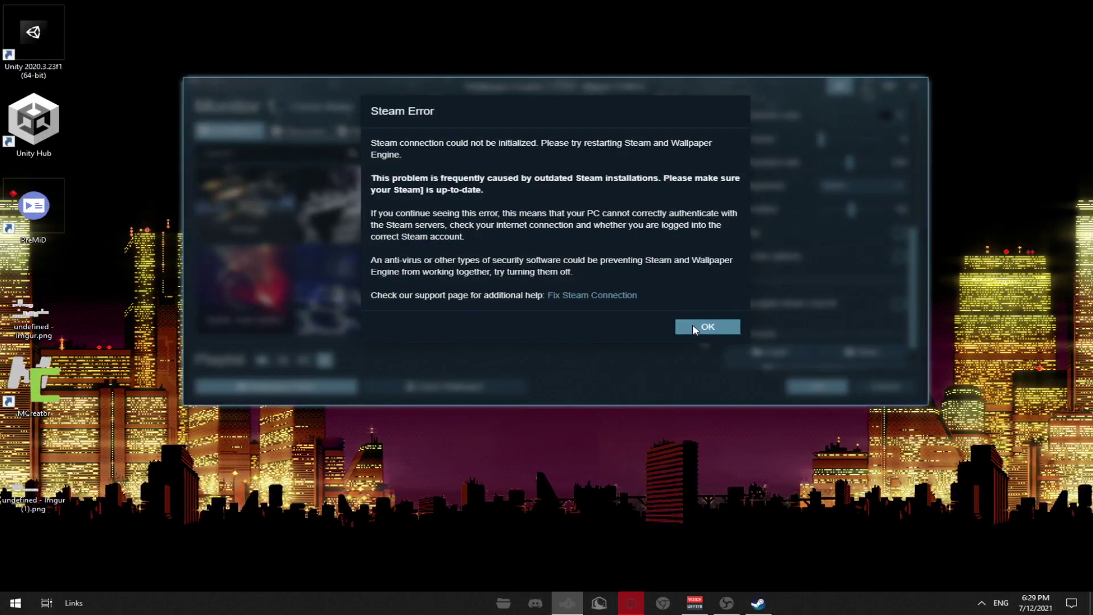
pyautogui.click(708, 326)
pyautogui.click(982, 603)
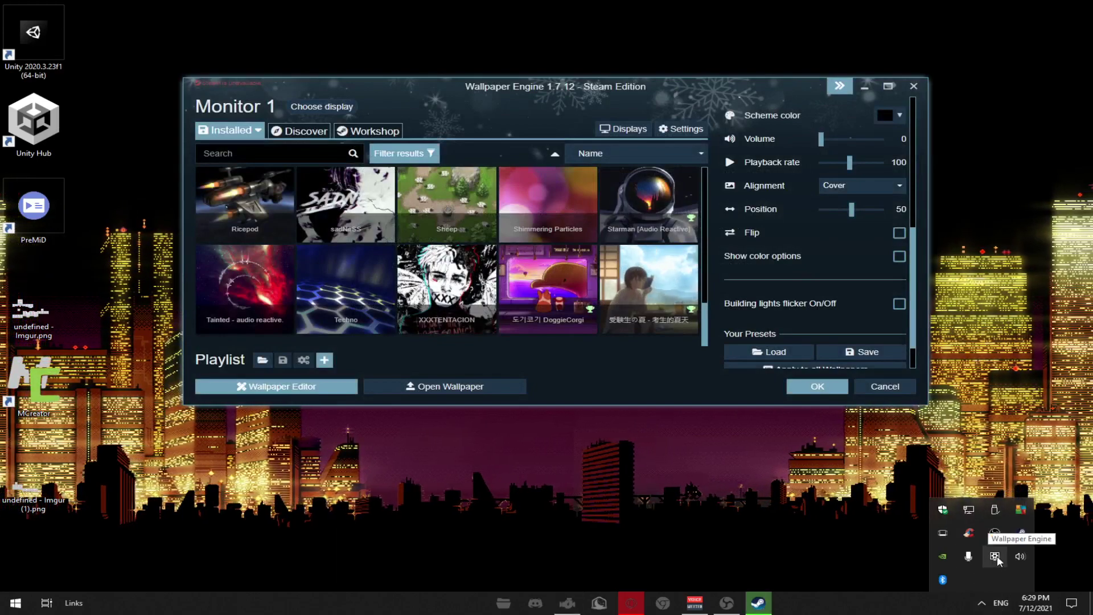
# - Quit Wallpaper Engine from its tray icon and relaunch it from the taskbar
pyautogui.rightClick(997, 561)
pyautogui.click(977, 548)
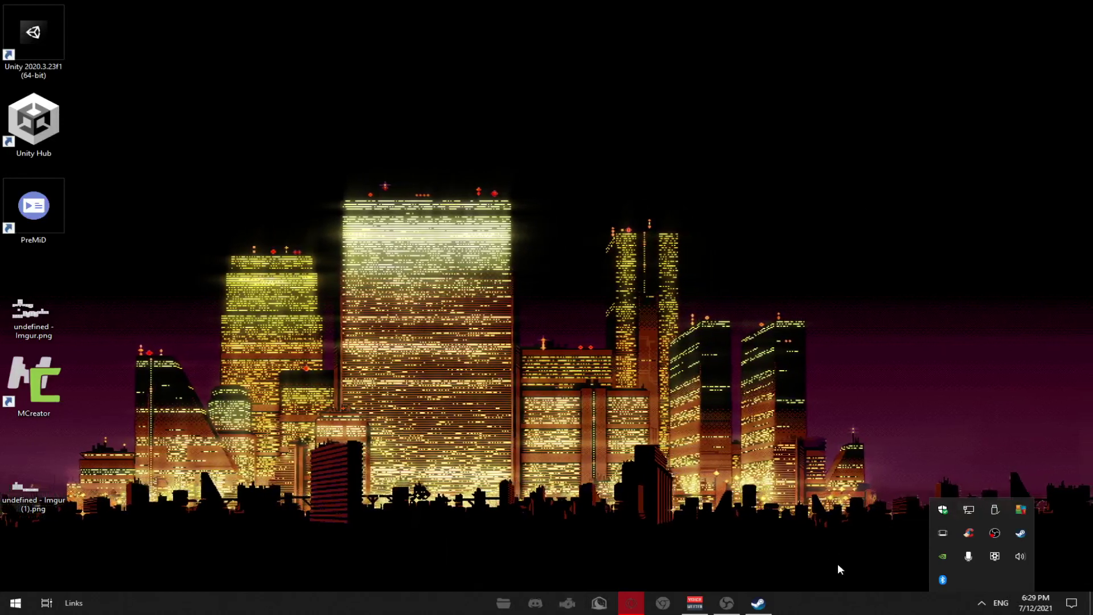
pyautogui.click(567, 603)
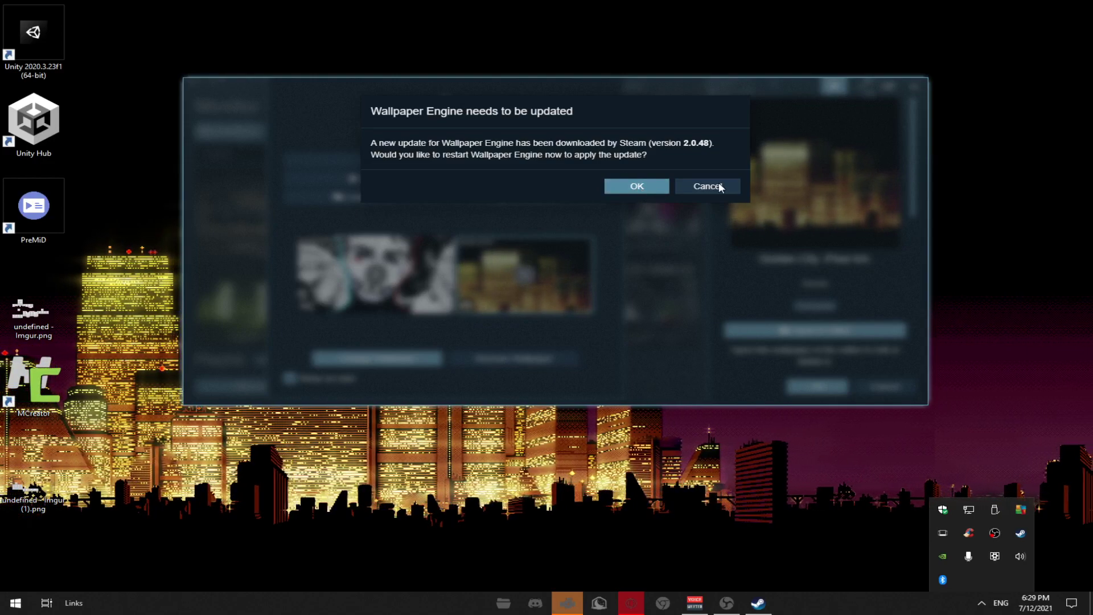
# - Postpone the 2.0.48 update restart and go to the Workshop listing
pyautogui.click(720, 186)
pyautogui.click(446, 118)
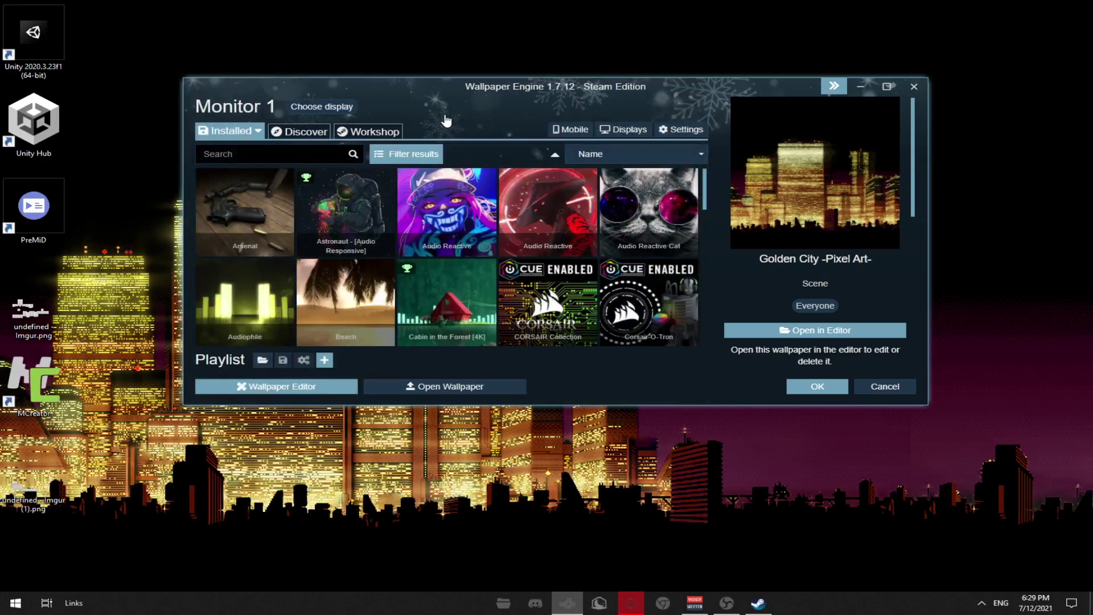
pyautogui.click(296, 131)
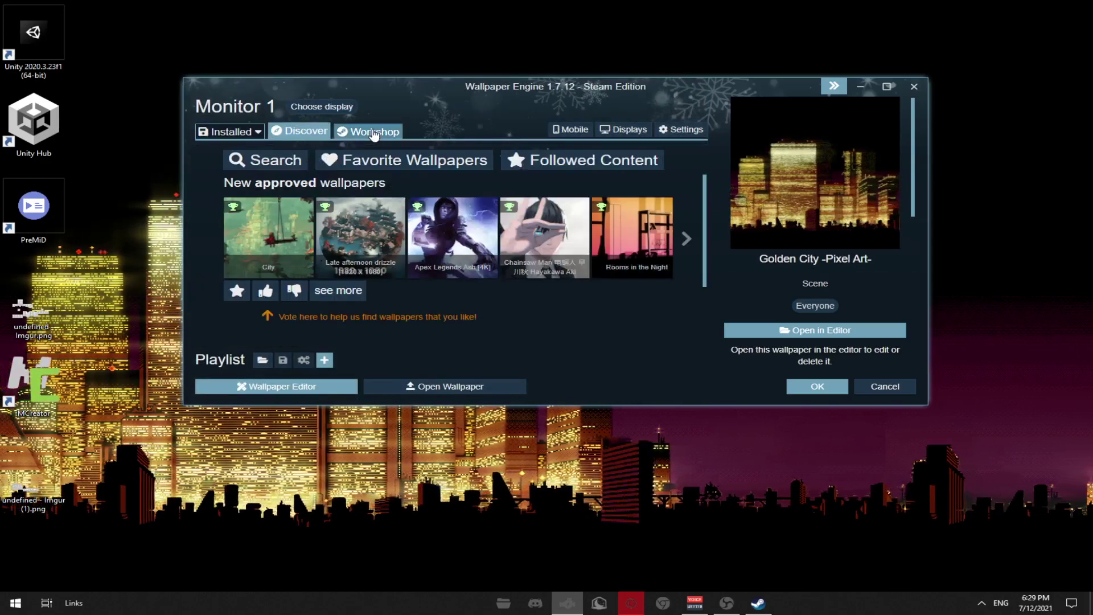
pyautogui.click(374, 132)
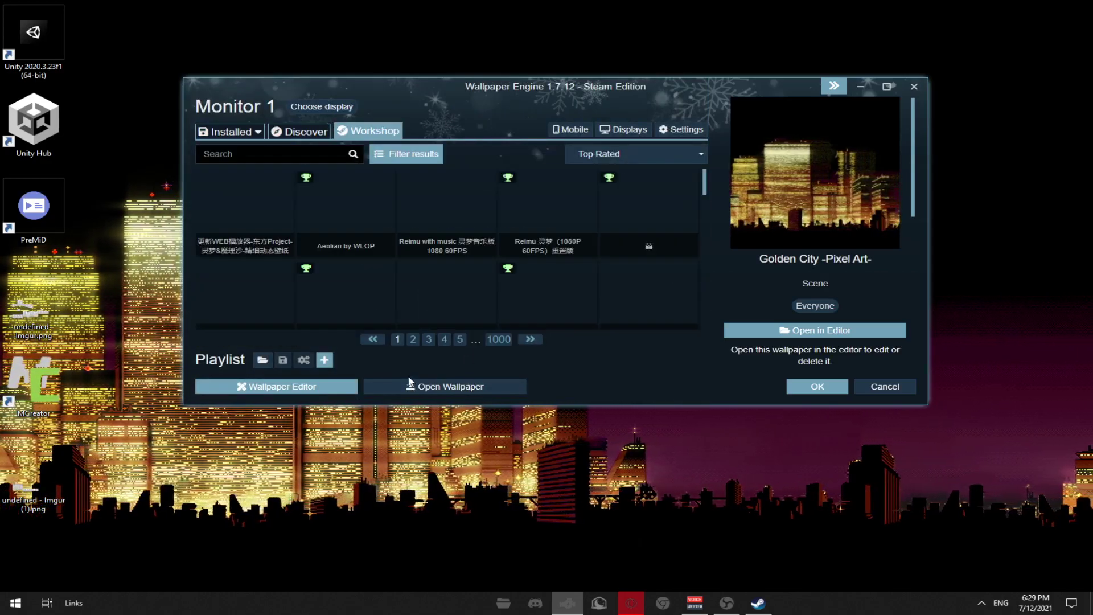
pyautogui.scroll(-10, 400, 240)
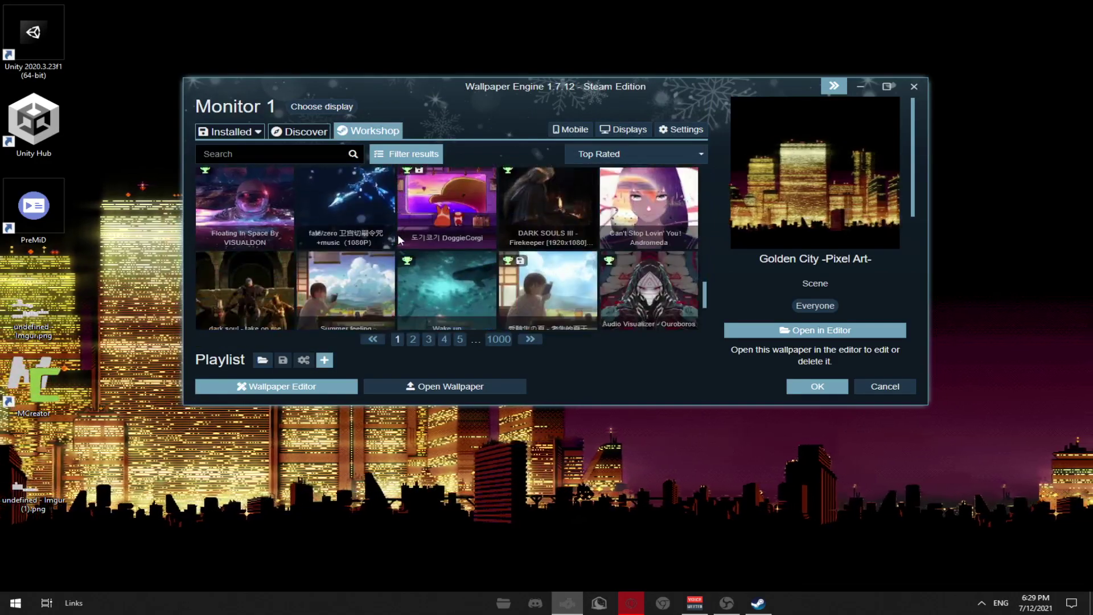
# - Search the Workshop for 'fornite' and view two Fortnite wallpaper results
pyautogui.click(343, 160)
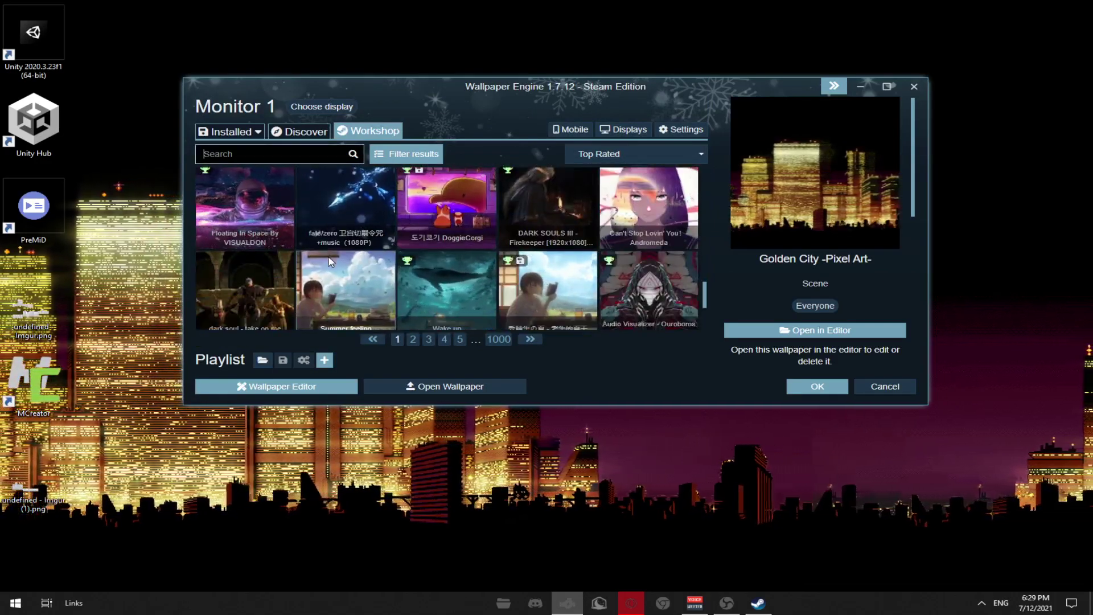
pyautogui.write('fornite')
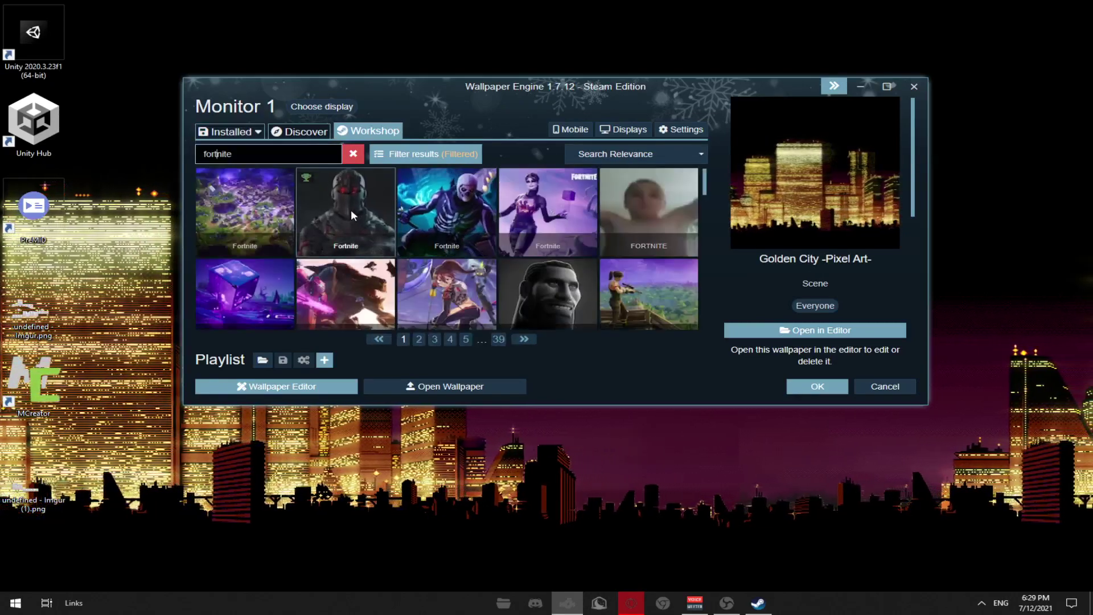
pyautogui.click(351, 211)
pyautogui.scroll(-1, 815, 330)
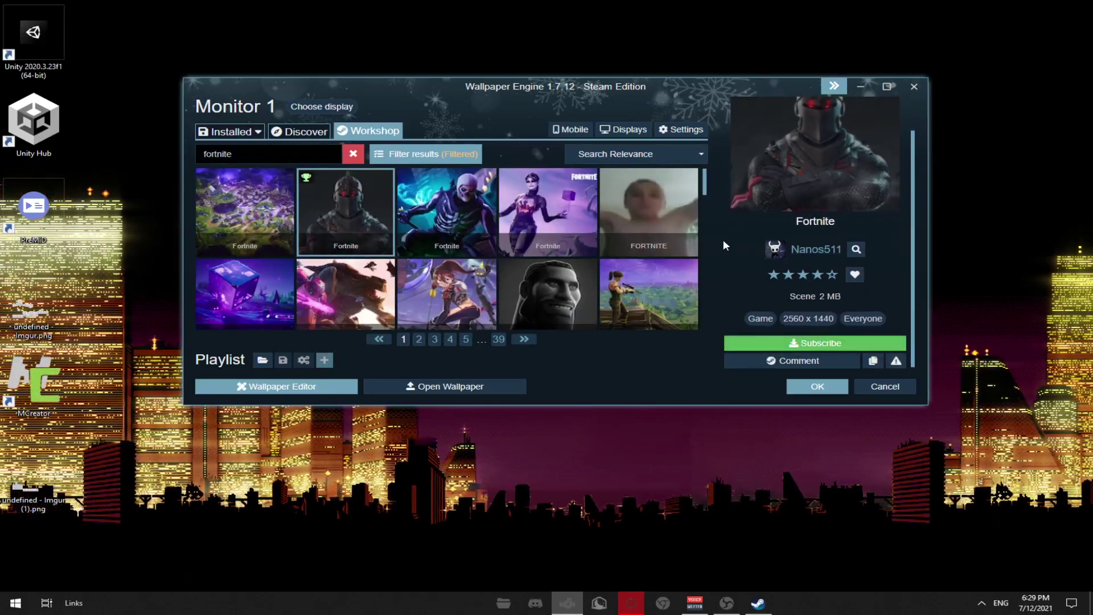
pyautogui.click(689, 223)
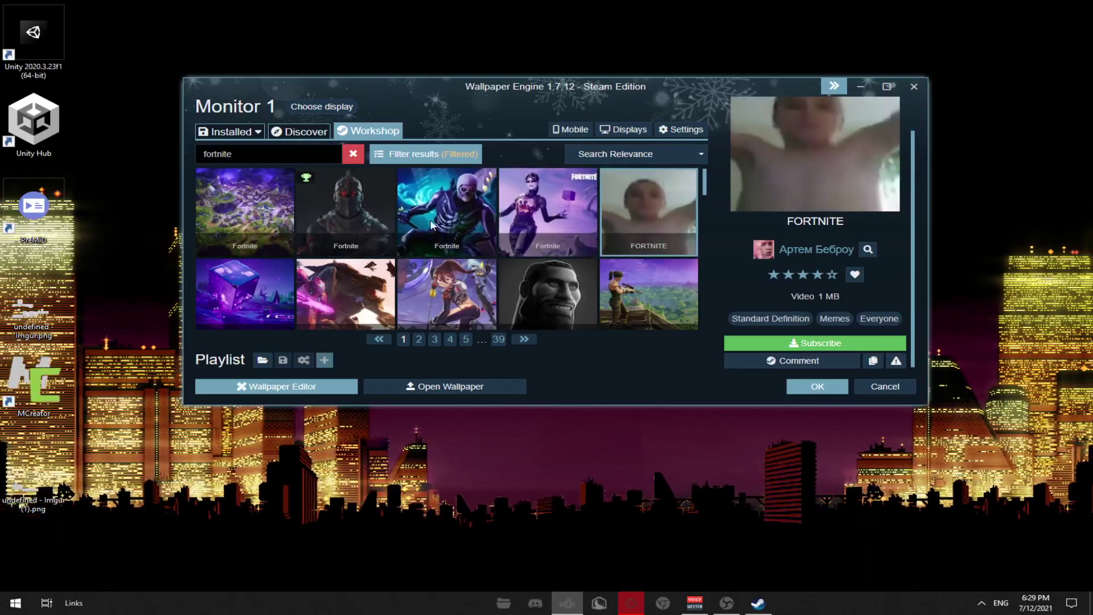
pyautogui.scroll(-5, 455, 222)
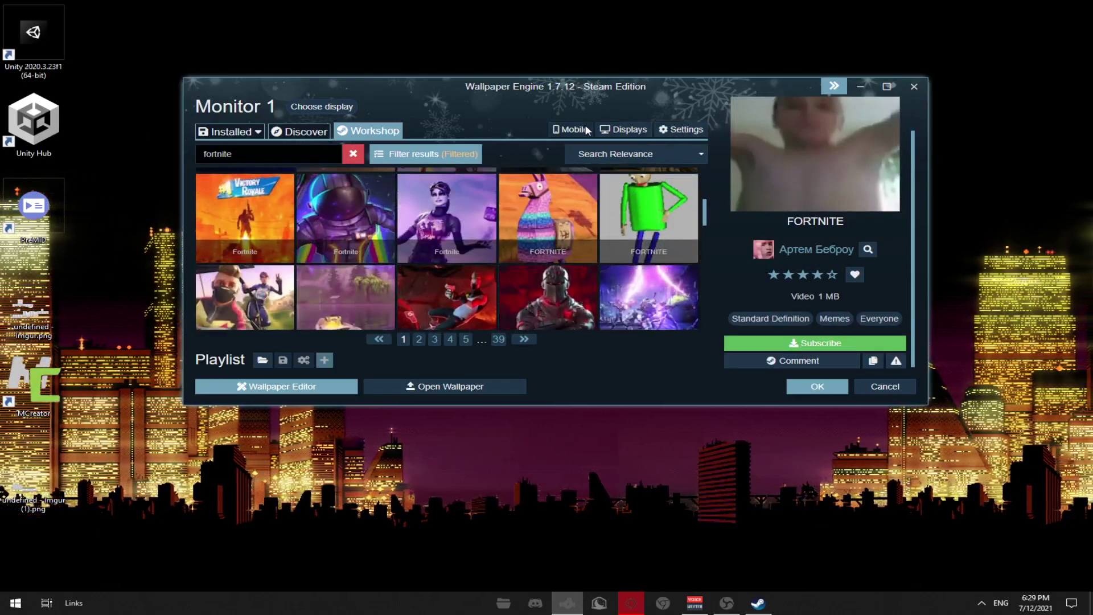